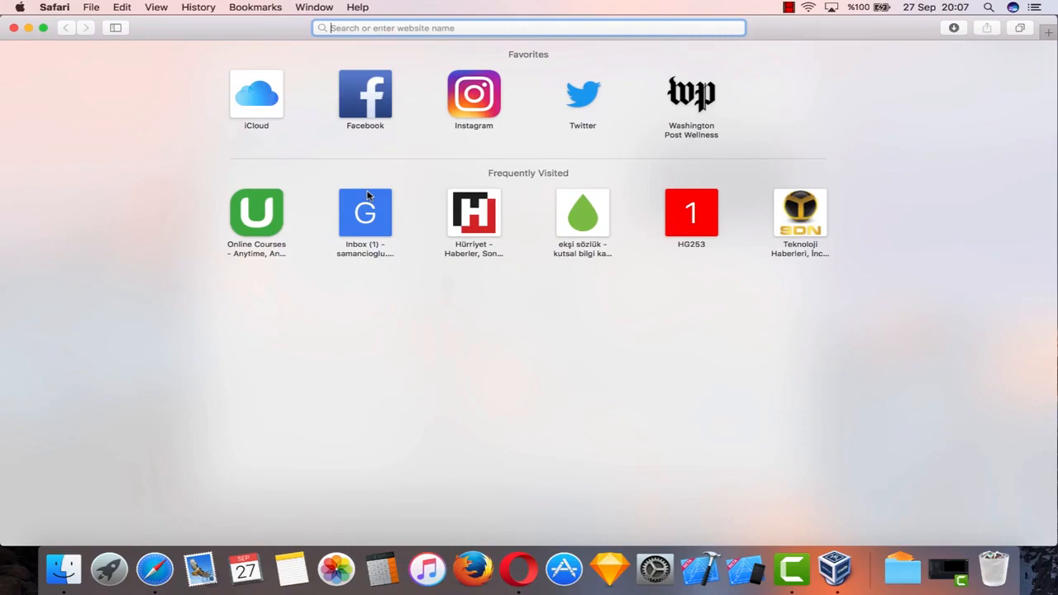
Step: Search the web for "metasploitable download"
{"action": "type", "text": "metasploitabl"}
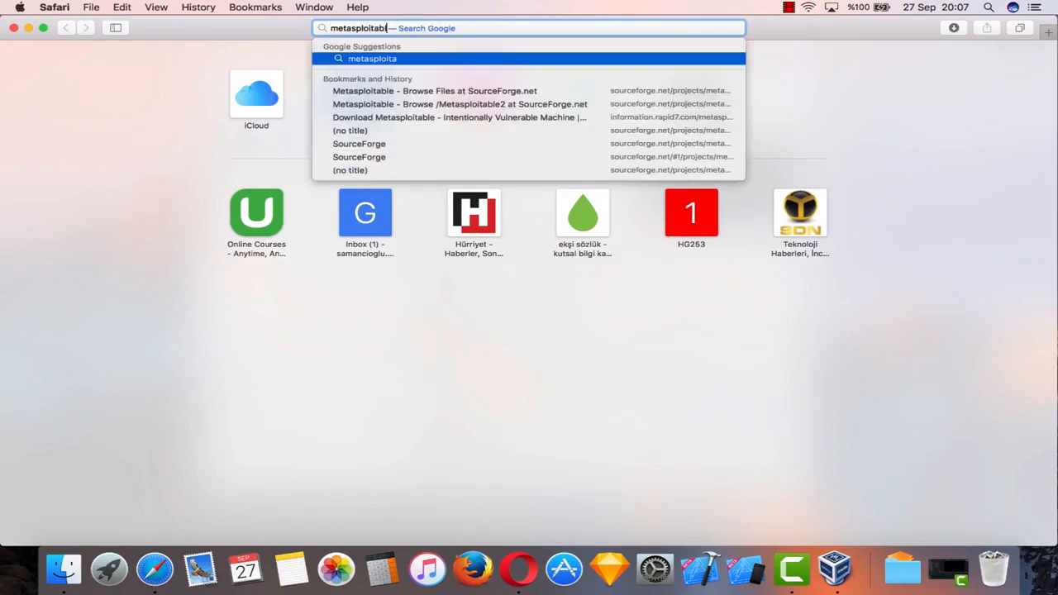
{"action": "type", "text": "e download"}
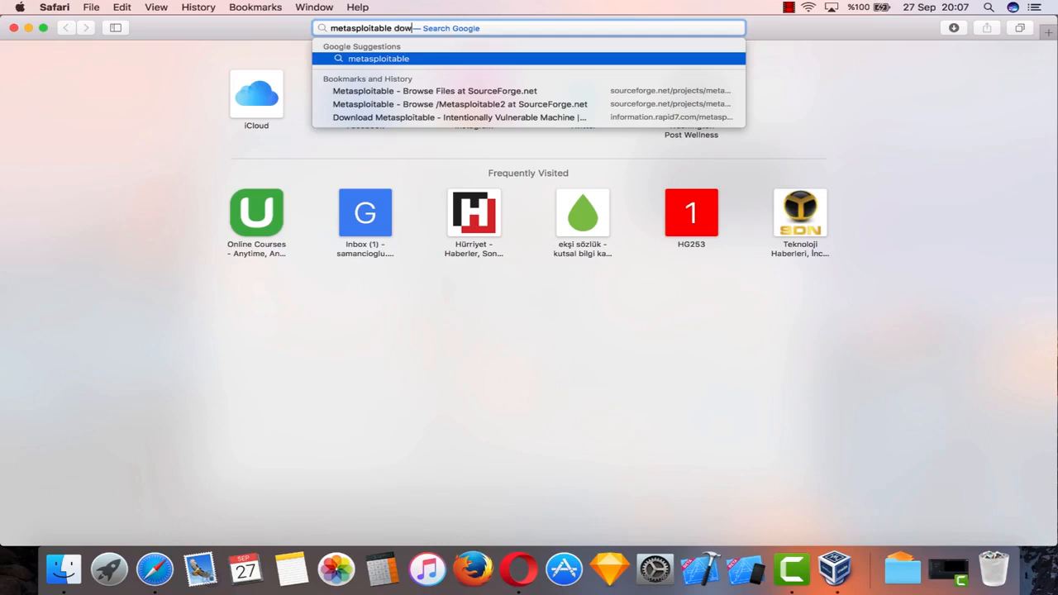
{"action": "key", "text": "Return"}
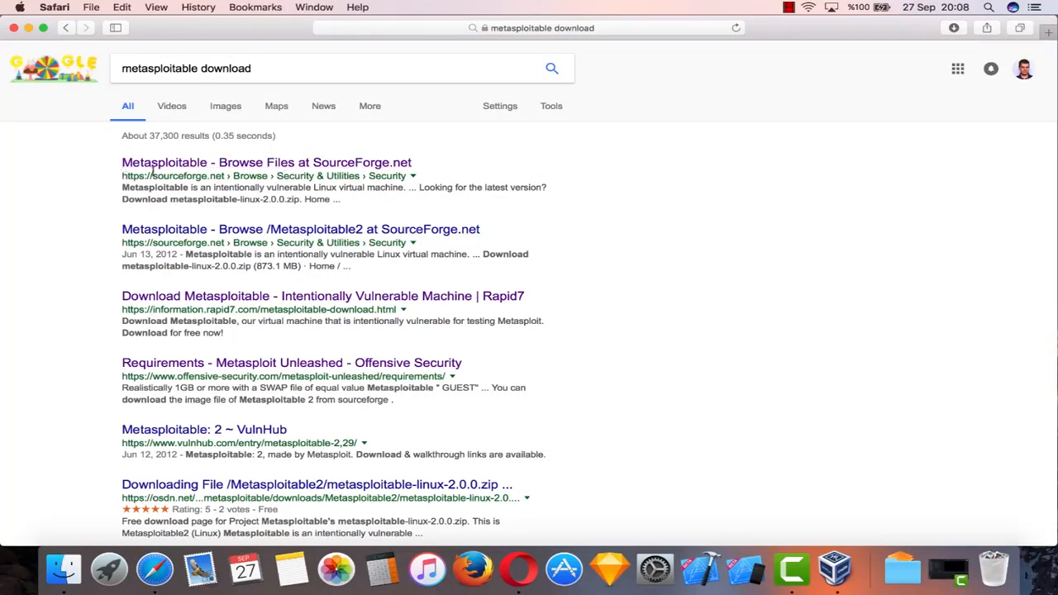
Step: Open the Rapid7 Metasploitable download result and the SourceForge "Metasploitable - Browse Files" result in new tabs
{"action": "left_click_drag", "start_coordinate": [167, 311], "coordinate": [237, 310]}
{"action": "left_click", "coordinate": [240, 310]}
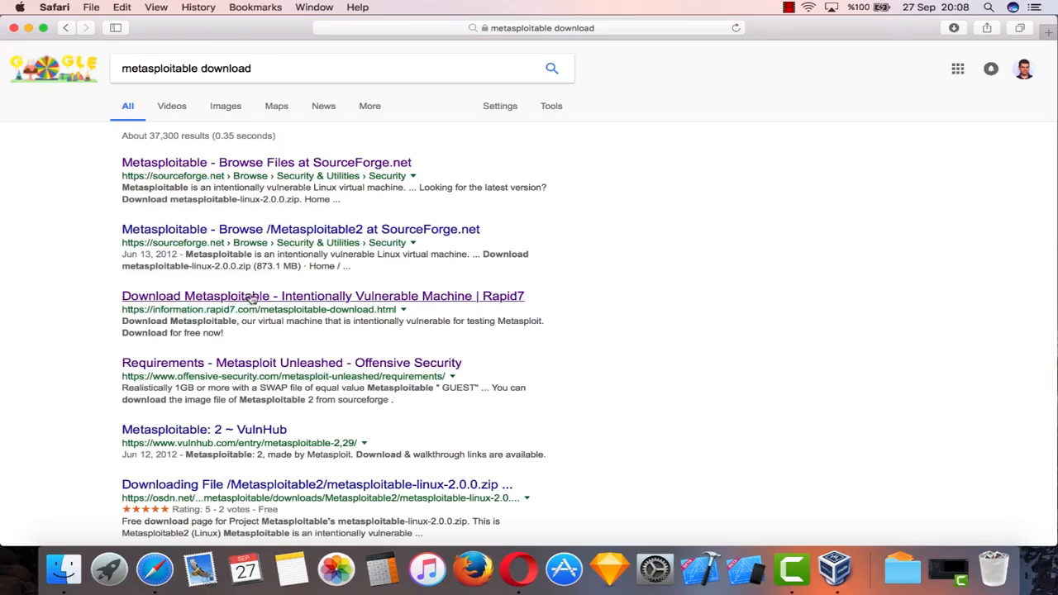
{"action": "right_click", "coordinate": [253, 296]}
{"action": "left_click", "coordinate": [285, 300]}
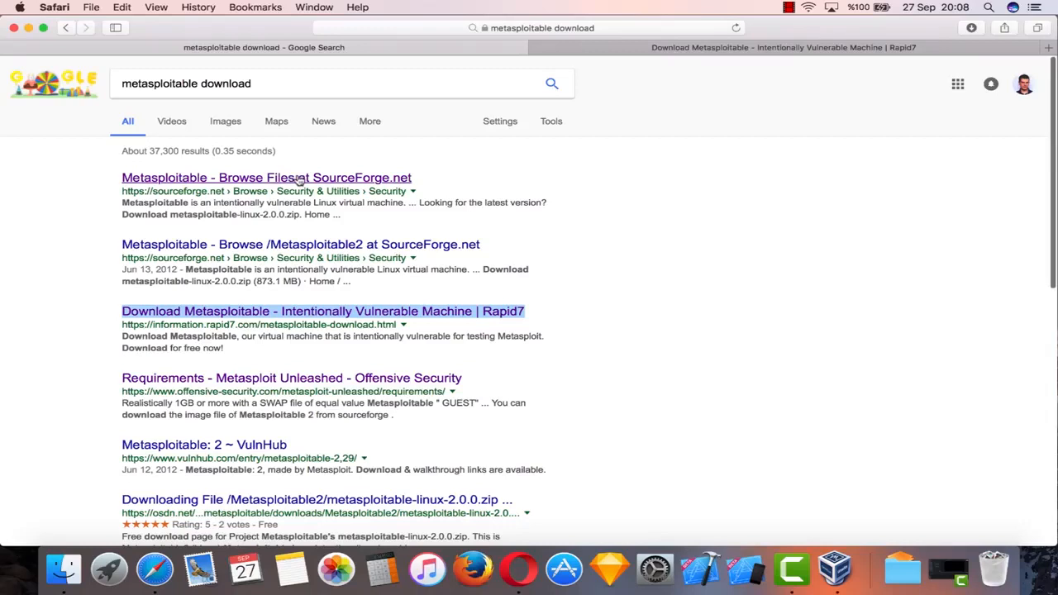
{"action": "right_click", "coordinate": [299, 180]}
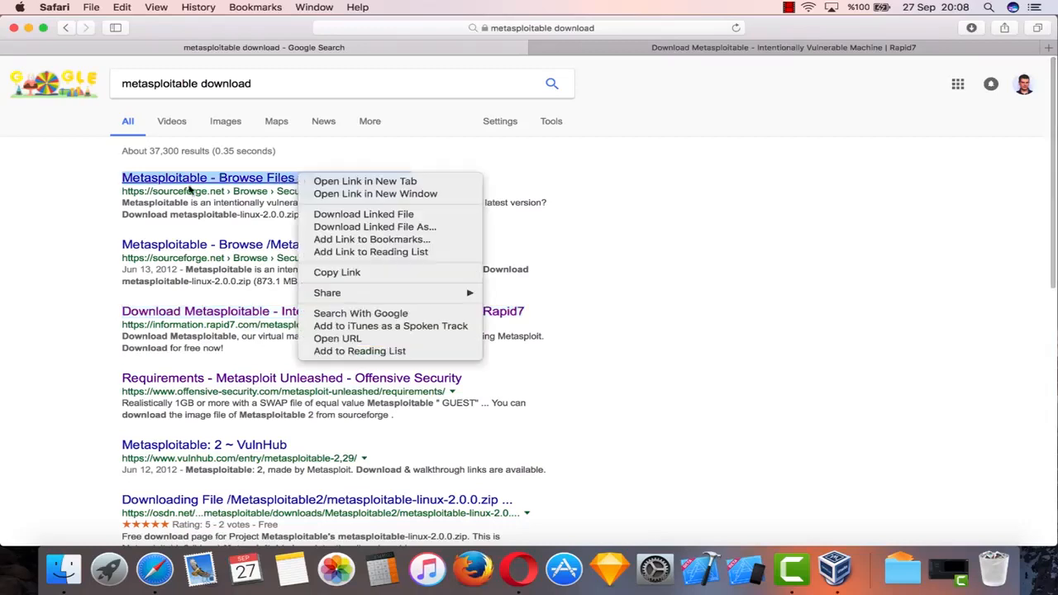
{"action": "left_click", "coordinate": [334, 181]}
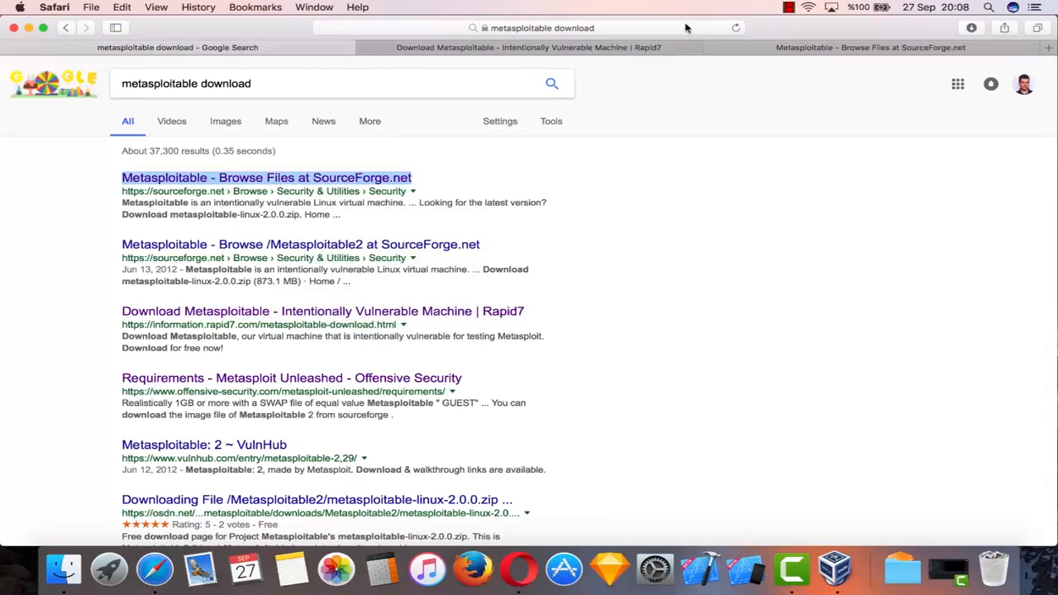
Step: Examine the Rapid7 download form page and the SourceForge files page as sources for the Metasploitable virtual machine
{"action": "left_click", "coordinate": [628, 47]}
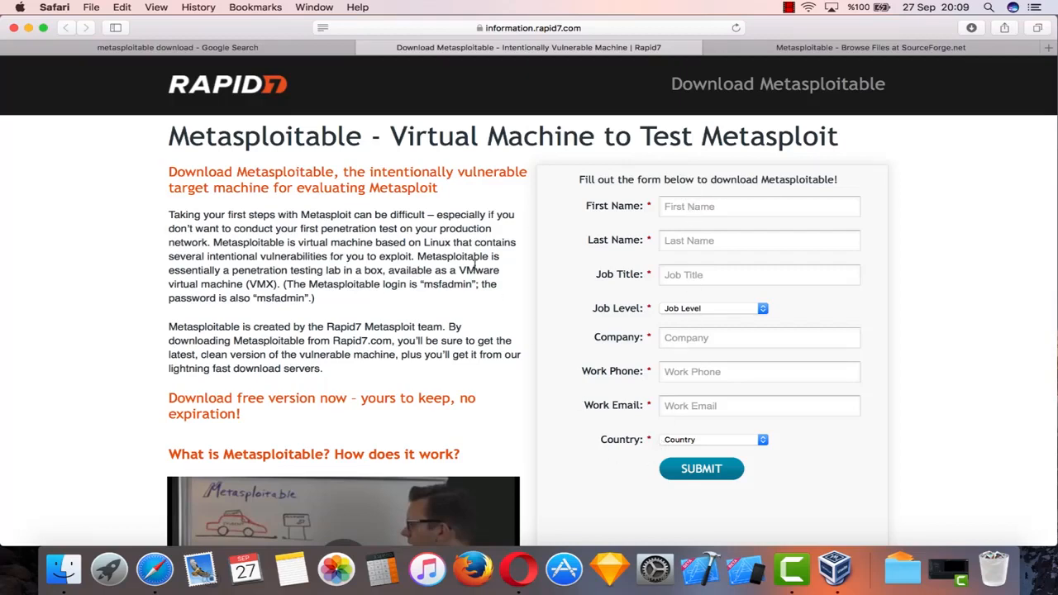
{"action": "left_click", "coordinate": [749, 47]}
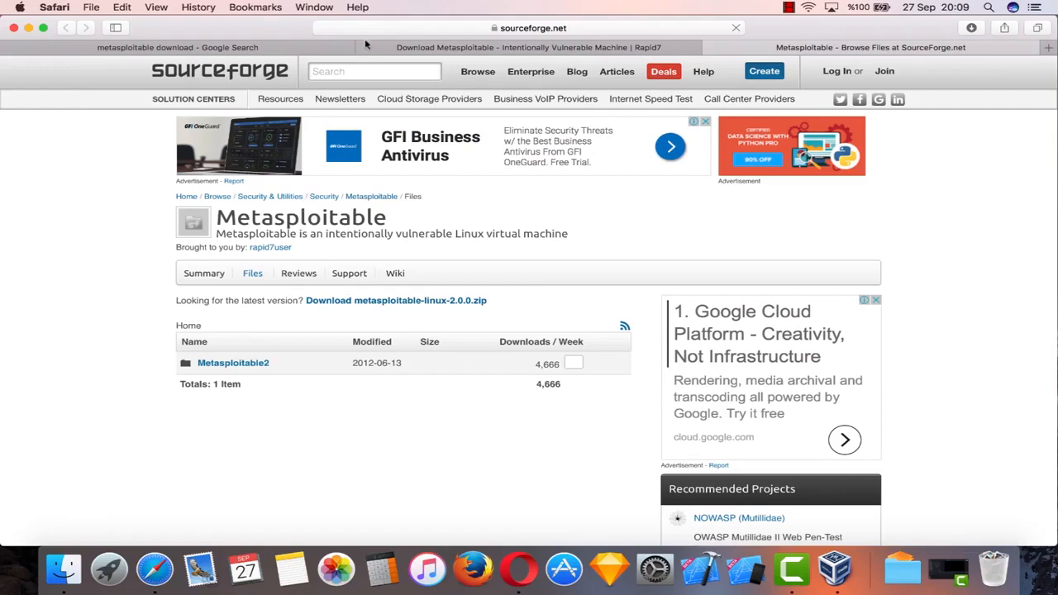
{"action": "left_click", "coordinate": [513, 48]}
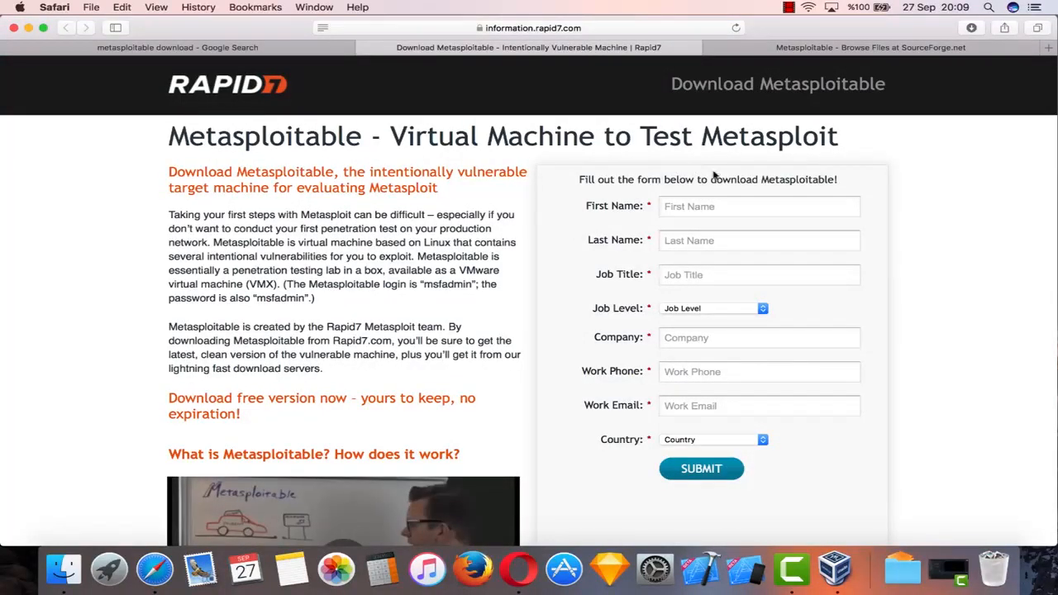
{"action": "scroll", "coordinate": [693, 475], "scroll_direction": "down", "scroll_amount": 2}
{"action": "scroll", "coordinate": [693, 475], "scroll_direction": "down", "scroll_amount": 3}
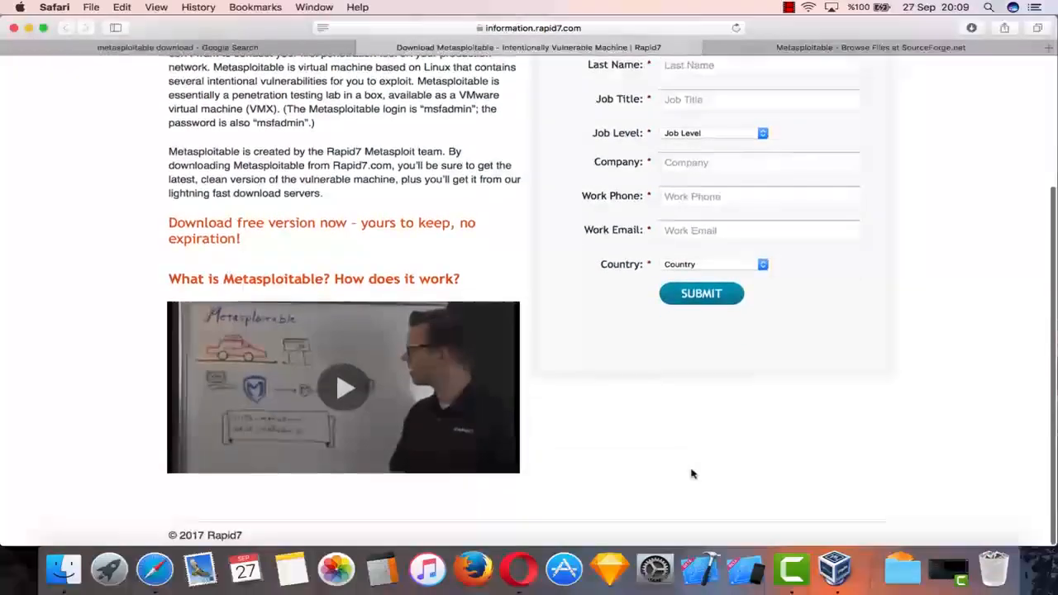
{"action": "scroll", "coordinate": [693, 472], "scroll_direction": "up", "scroll_amount": 5}
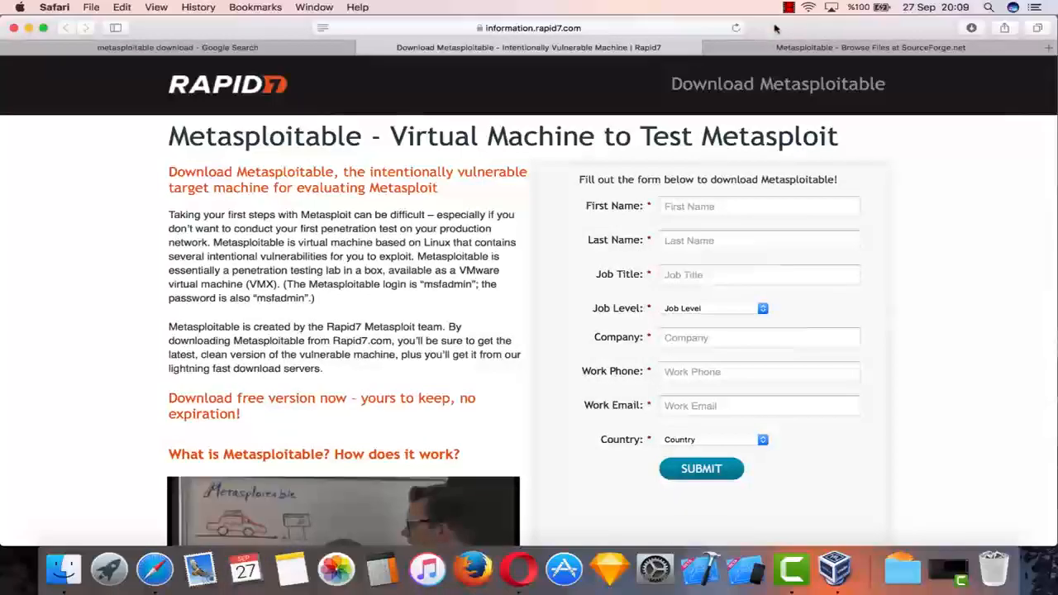
{"action": "key", "text": "ctrl+Tab"}
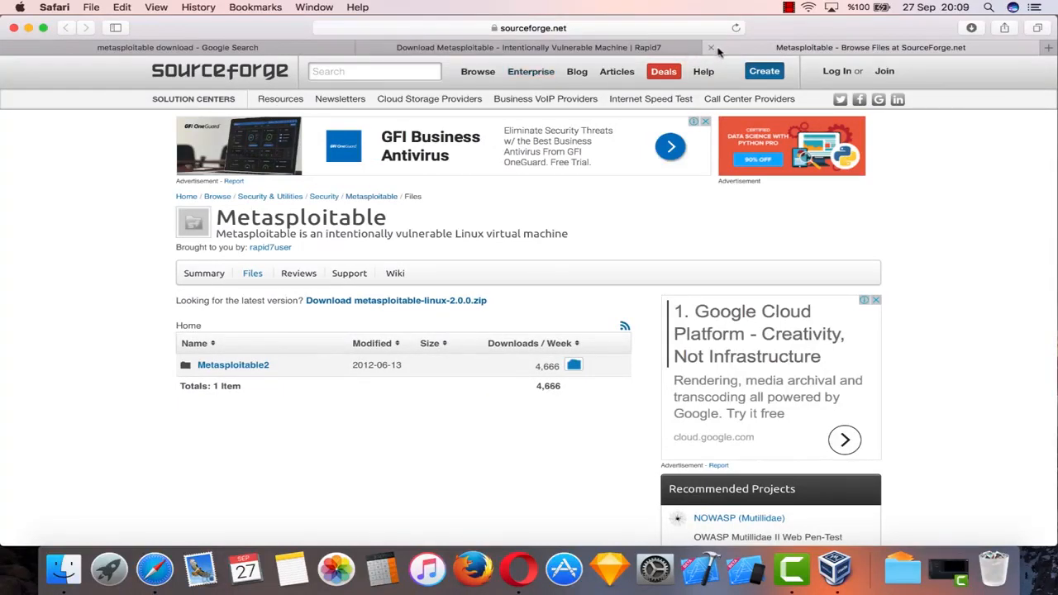
{"action": "left_click", "coordinate": [536, 48]}
{"action": "key", "text": "ctrl+Tab"}
{"action": "left_click", "coordinate": [571, 48]}
{"action": "left_click", "coordinate": [819, 47]}
{"action": "left_click", "coordinate": [583, 48]}
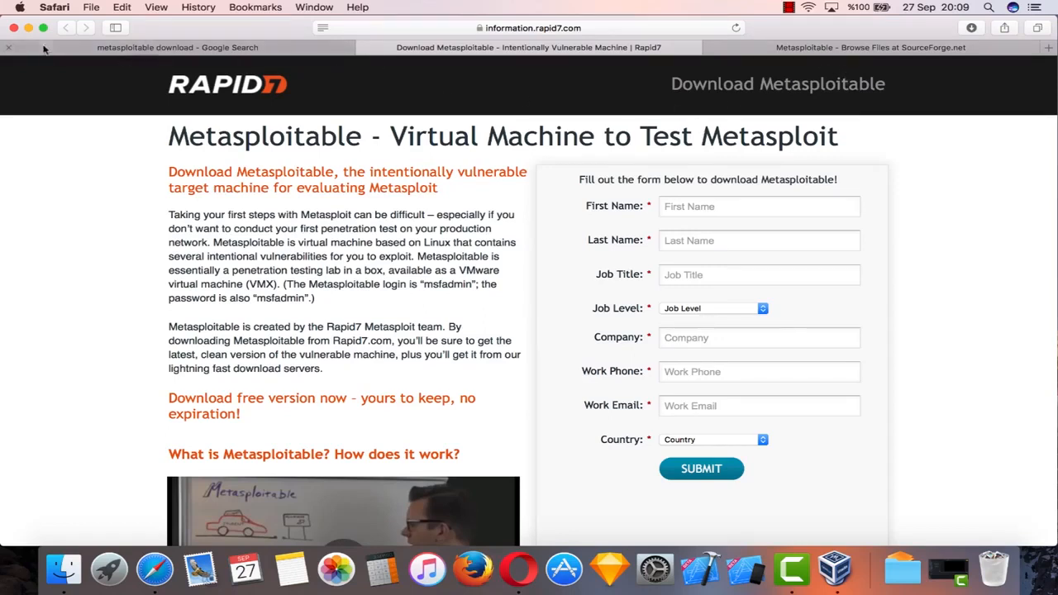
Step: Close the browser window and, in VirtualBox, set up a new Linux machine named Metasploitable, Ubuntu (64-bit), with 1024 MB of memory
{"action": "left_click", "coordinate": [14, 28]}
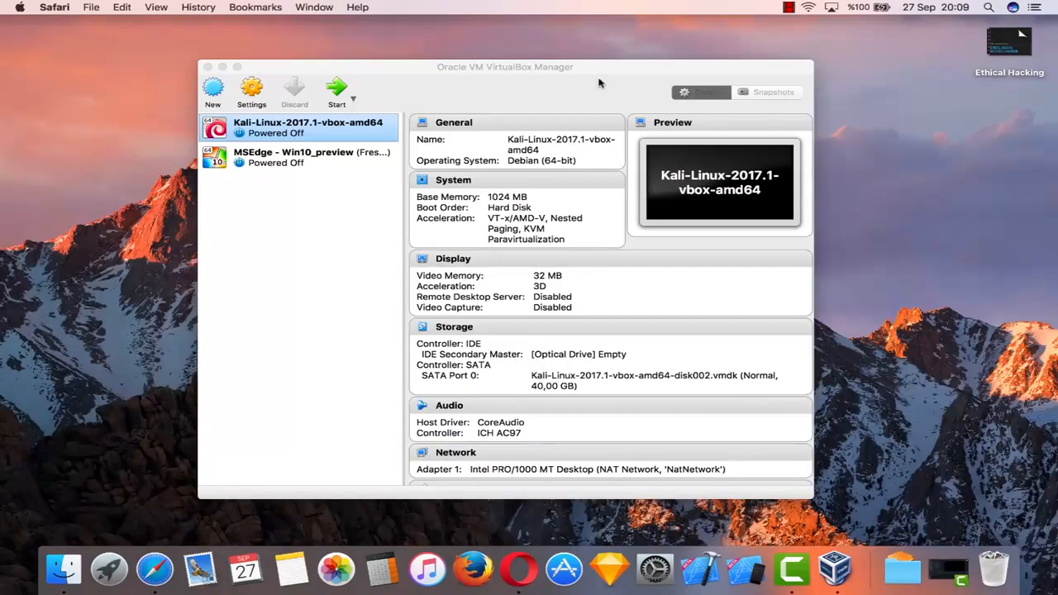
{"action": "left_click", "coordinate": [291, 279]}
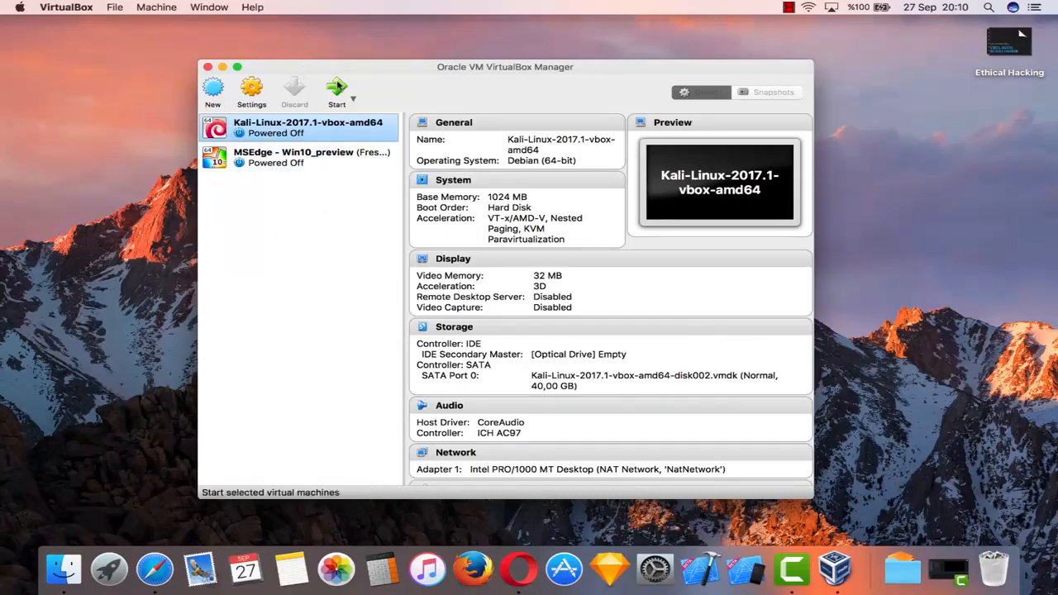
{"action": "left_click", "coordinate": [215, 91]}
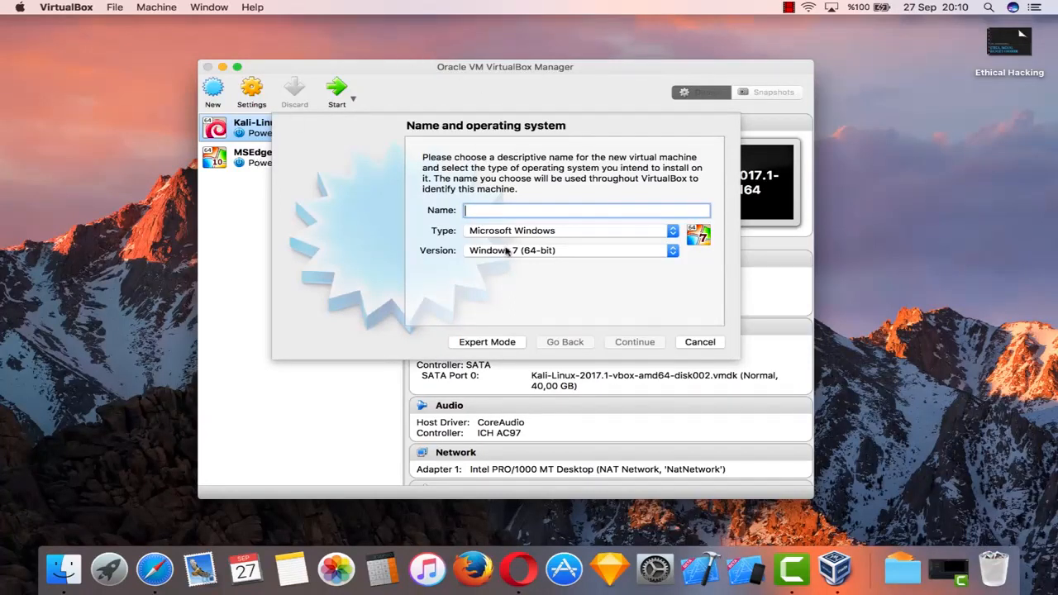
{"action": "type", "text": "Metasploitabl"}
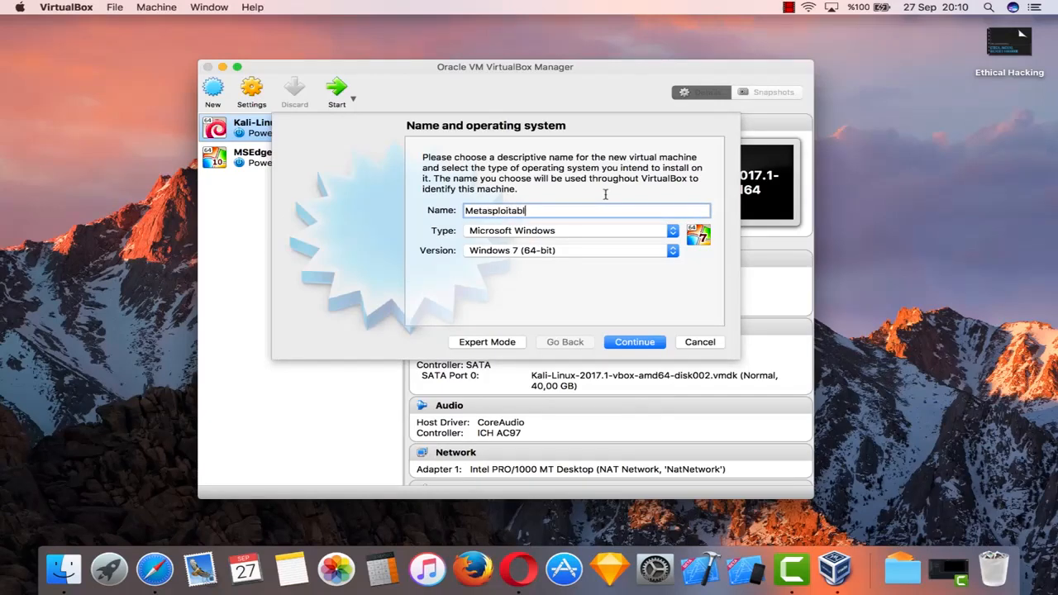
{"action": "left_click", "coordinate": [572, 233]}
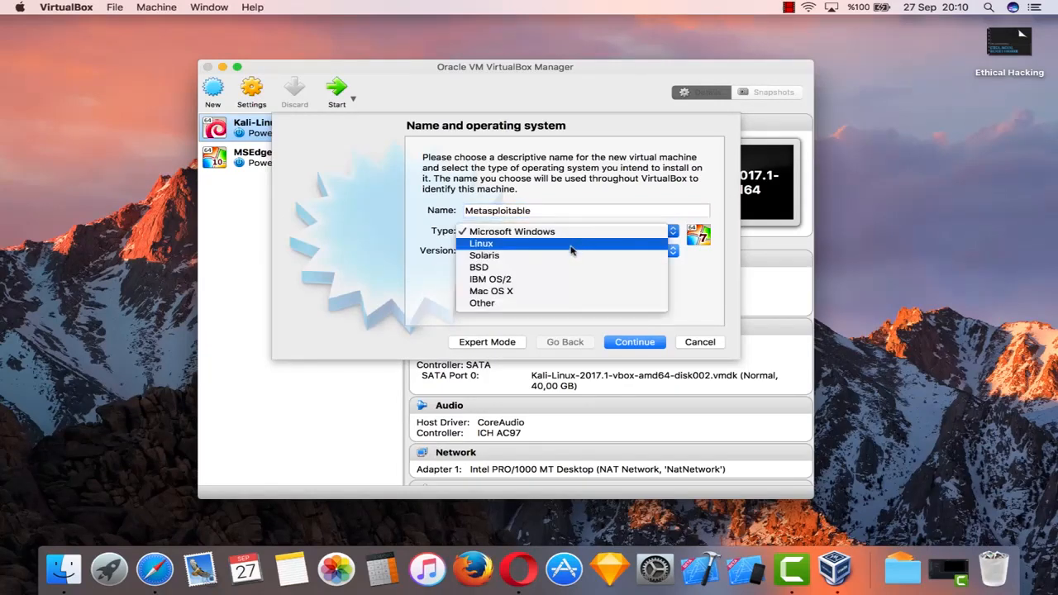
{"action": "left_click", "coordinate": [572, 243]}
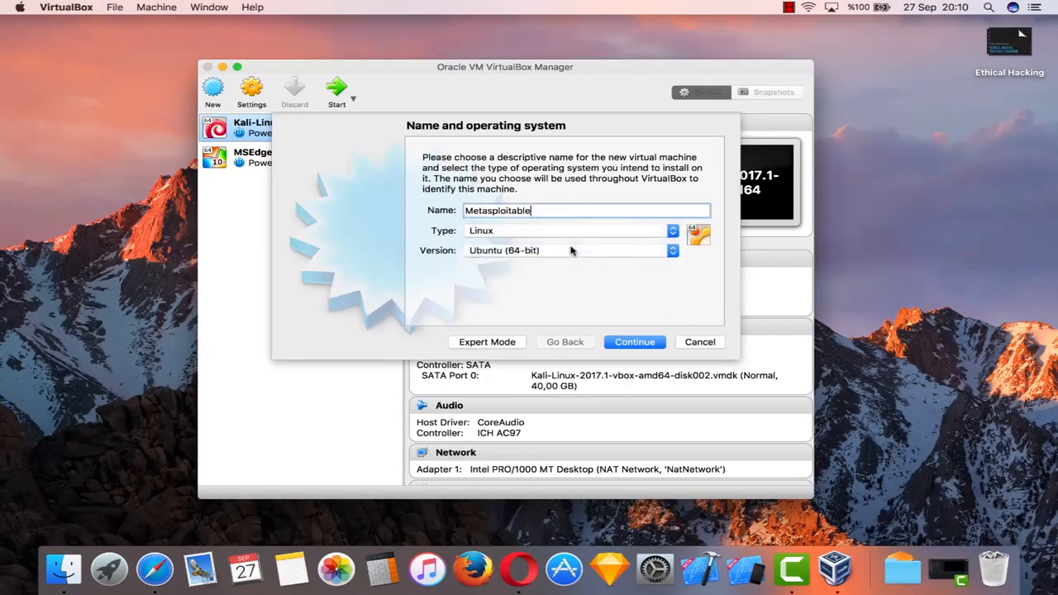
{"action": "left_click", "coordinate": [630, 343]}
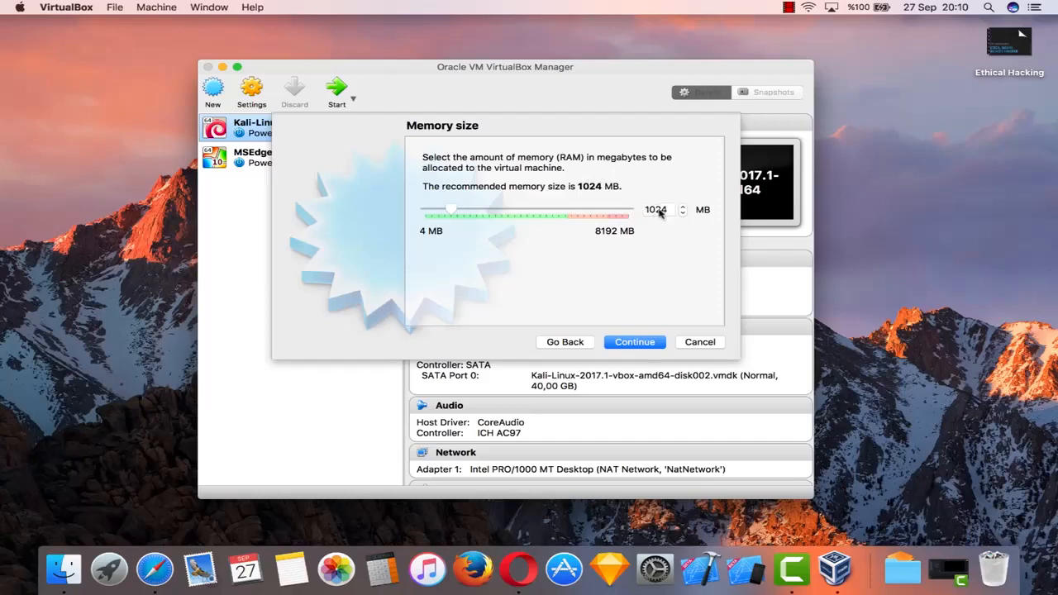
{"action": "left_click", "coordinate": [635, 341]}
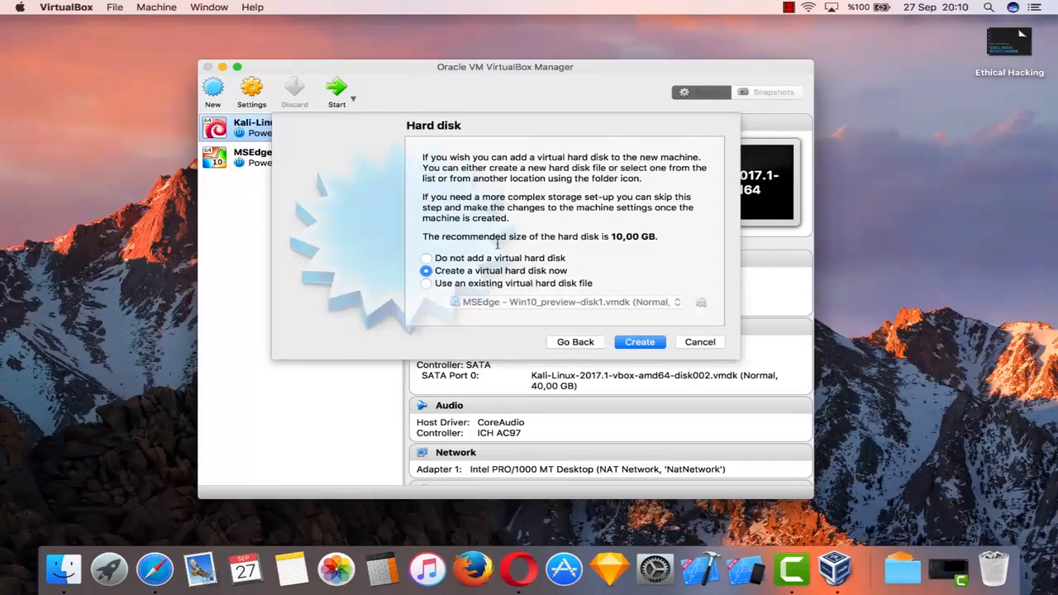
Step: Create the machine with the existing virtual hard disk file Metasploitable.vmdk from the Metasploitable2-Linux folder in Downloads
{"action": "left_click_drag", "start_coordinate": [500, 238], "coordinate": [566, 238]}
{"action": "left_click", "coordinate": [566, 238]}
{"action": "left_click", "coordinate": [502, 285]}
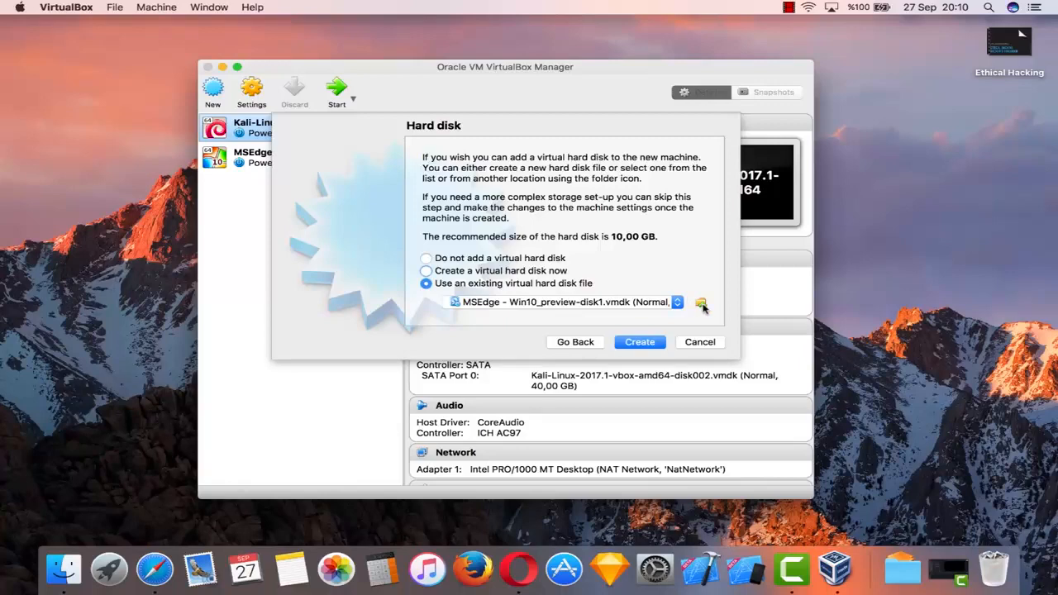
{"action": "left_click", "coordinate": [701, 306]}
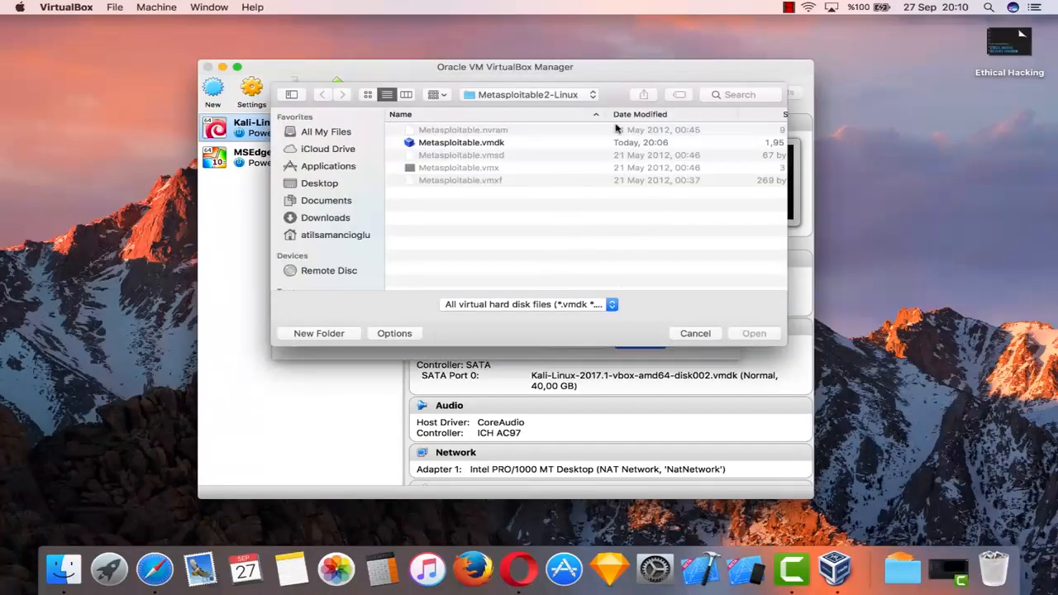
{"action": "left_click", "coordinate": [559, 94]}
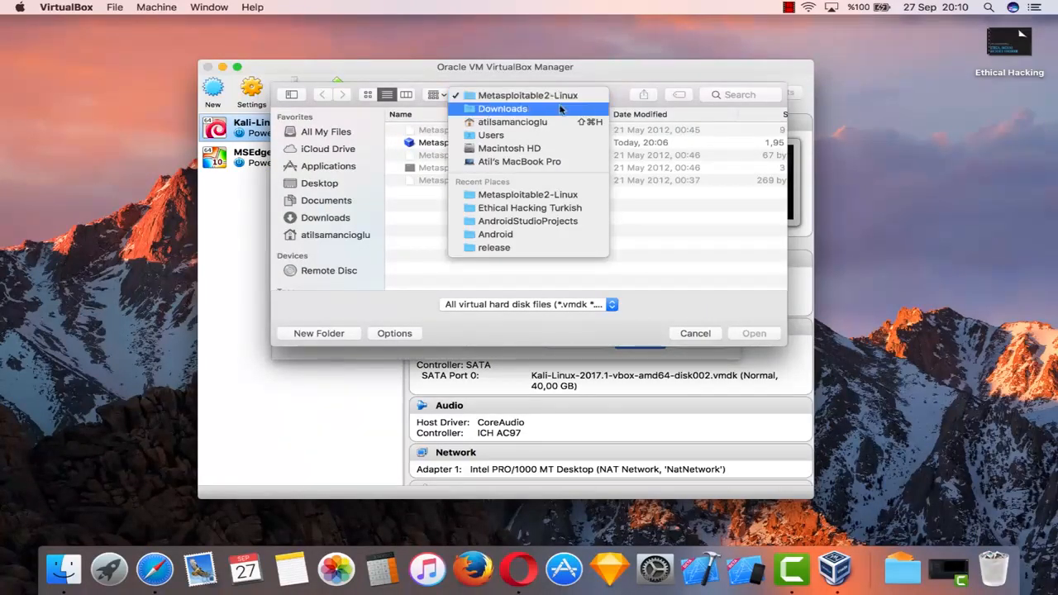
{"action": "left_click", "coordinate": [560, 109]}
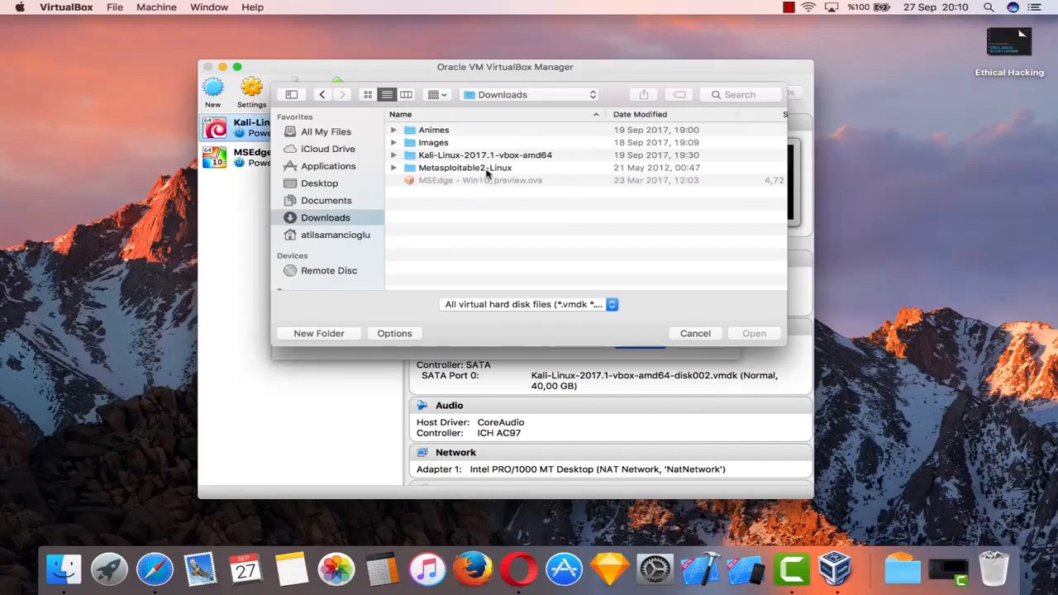
{"action": "double_click", "coordinate": [486, 168]}
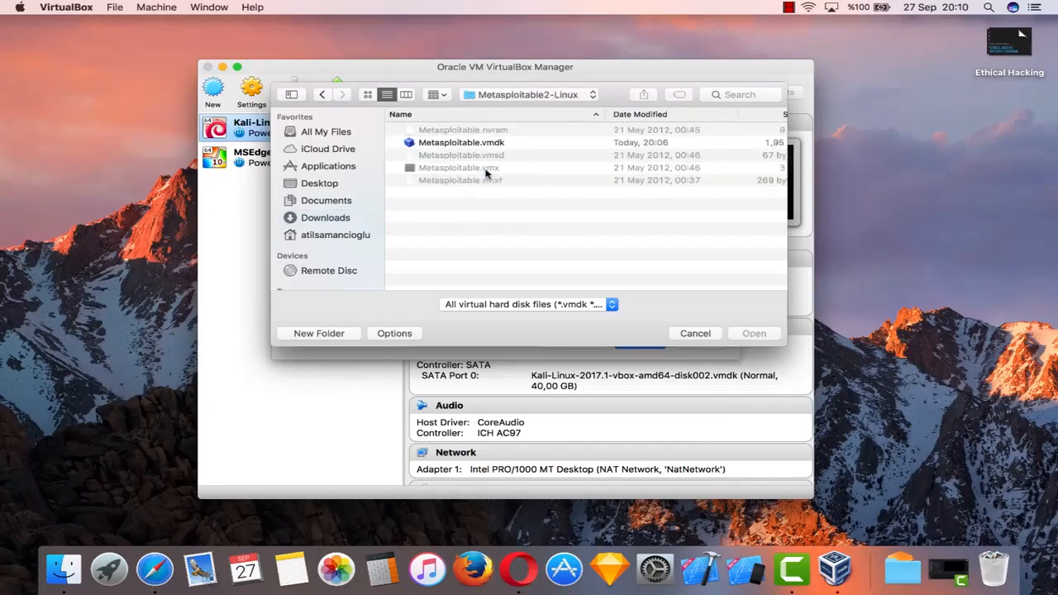
{"action": "left_click", "coordinate": [486, 144]}
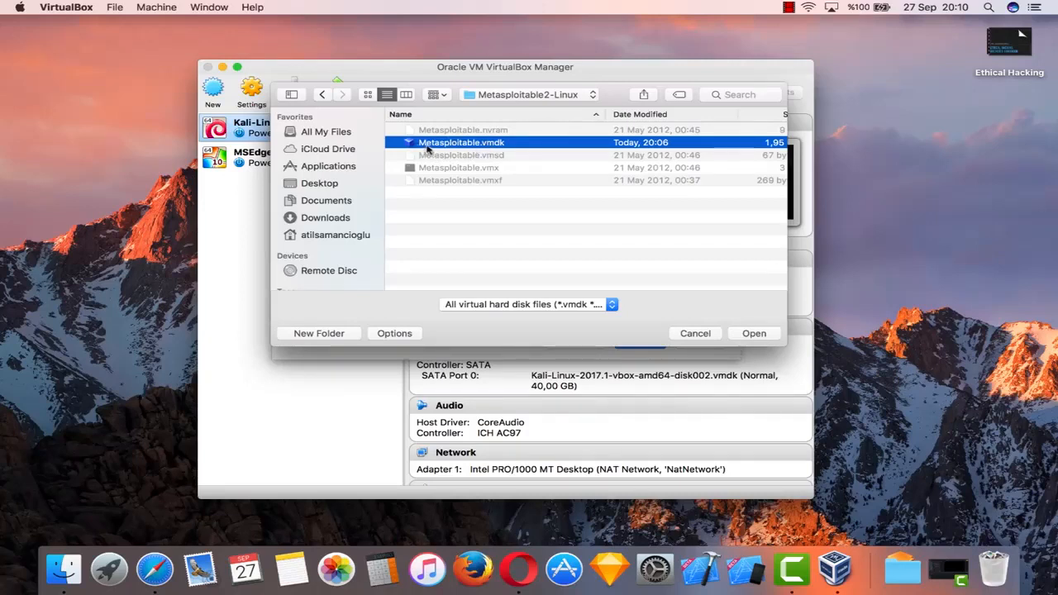
{"action": "left_click", "coordinate": [749, 334]}
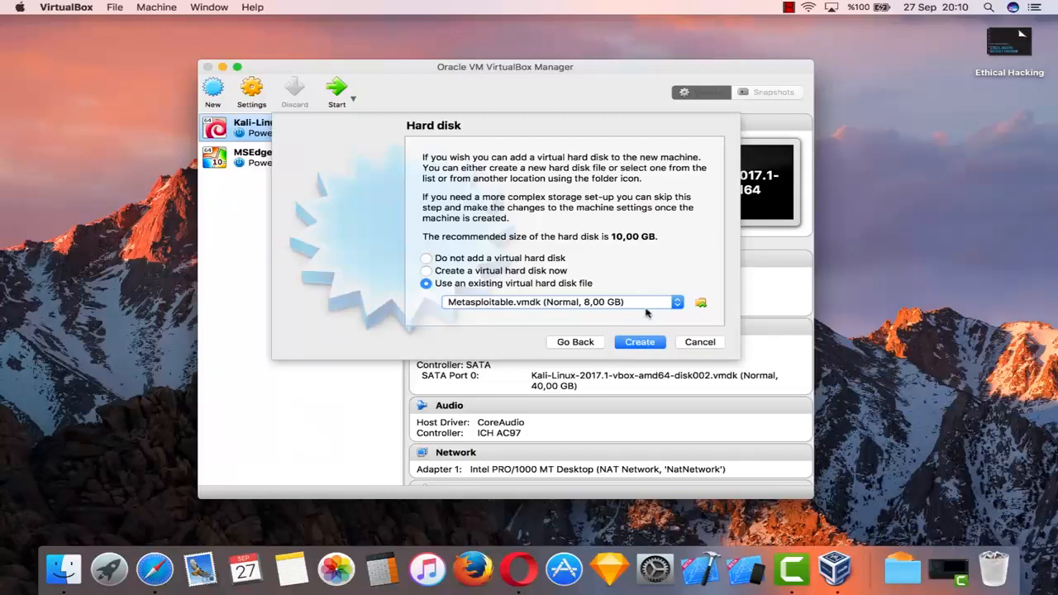
{"action": "left_click", "coordinate": [640, 341]}
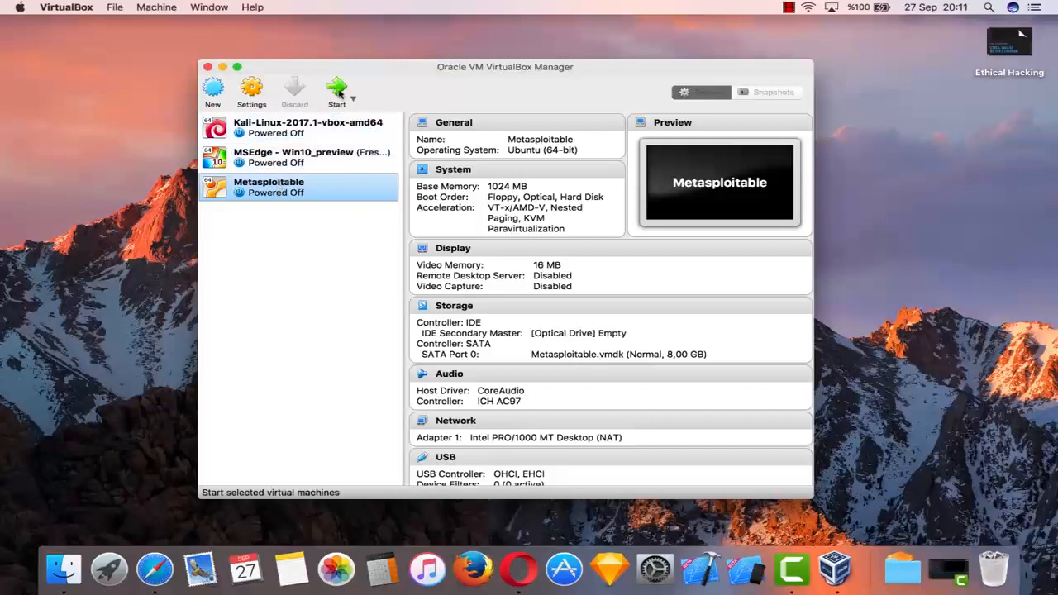
Step: Start the Metasploitable virtual machine, dismiss the keyboard capture and mouse integration notices, and bring its console into focus
{"action": "left_click", "coordinate": [337, 88]}
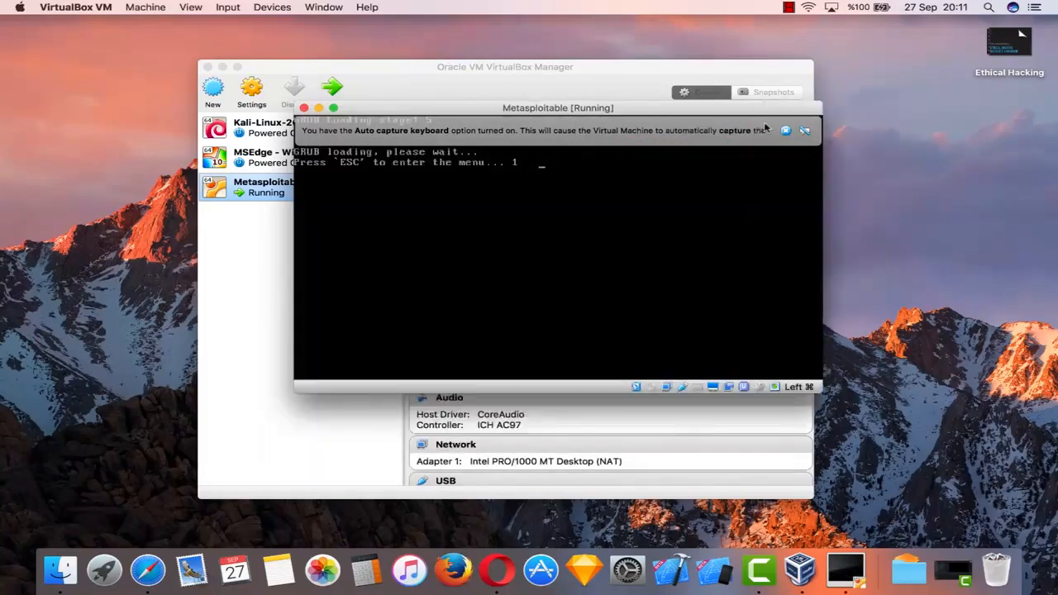
{"action": "left_click", "coordinate": [786, 131]}
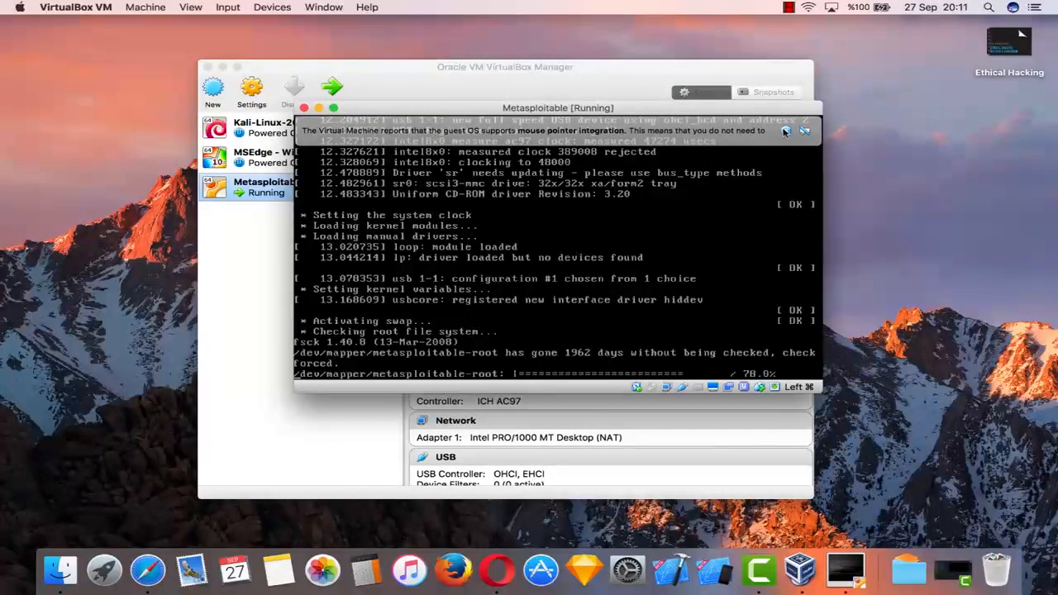
{"action": "left_click", "coordinate": [785, 131]}
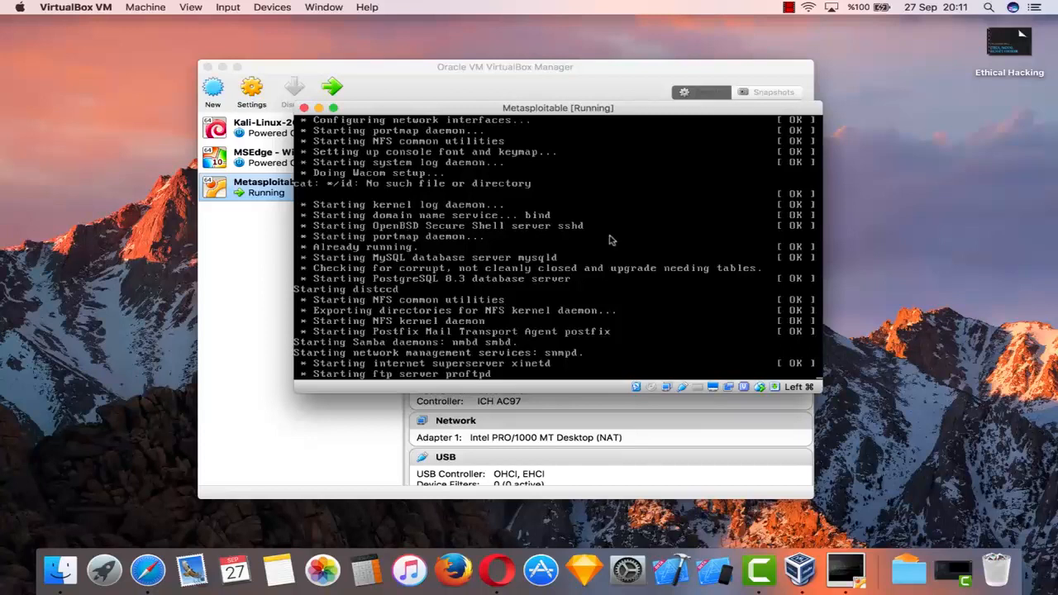
{"action": "left_click", "coordinate": [924, 358]}
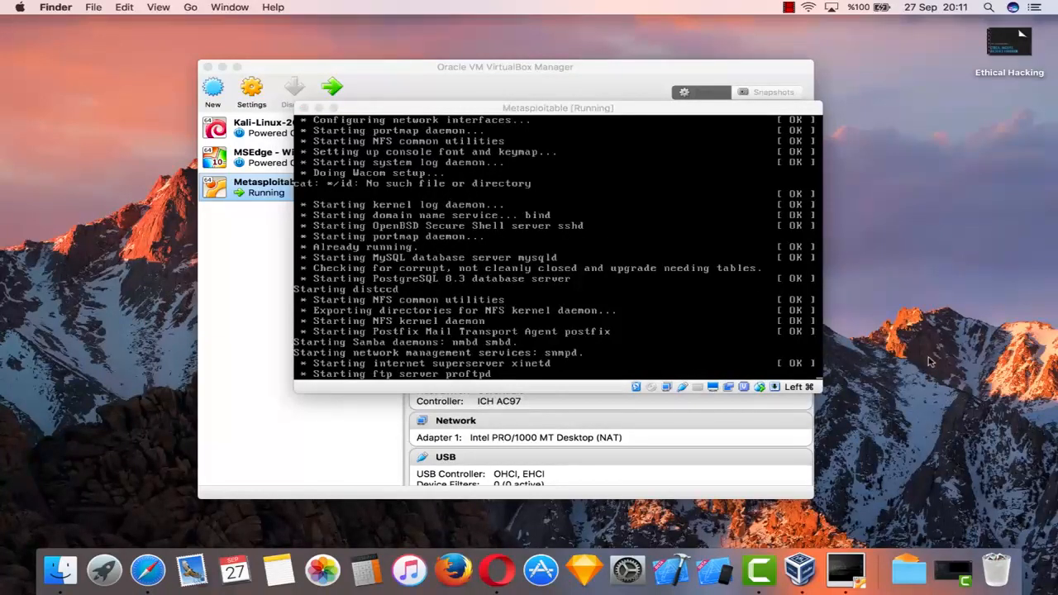
{"action": "left_click", "coordinate": [577, 279]}
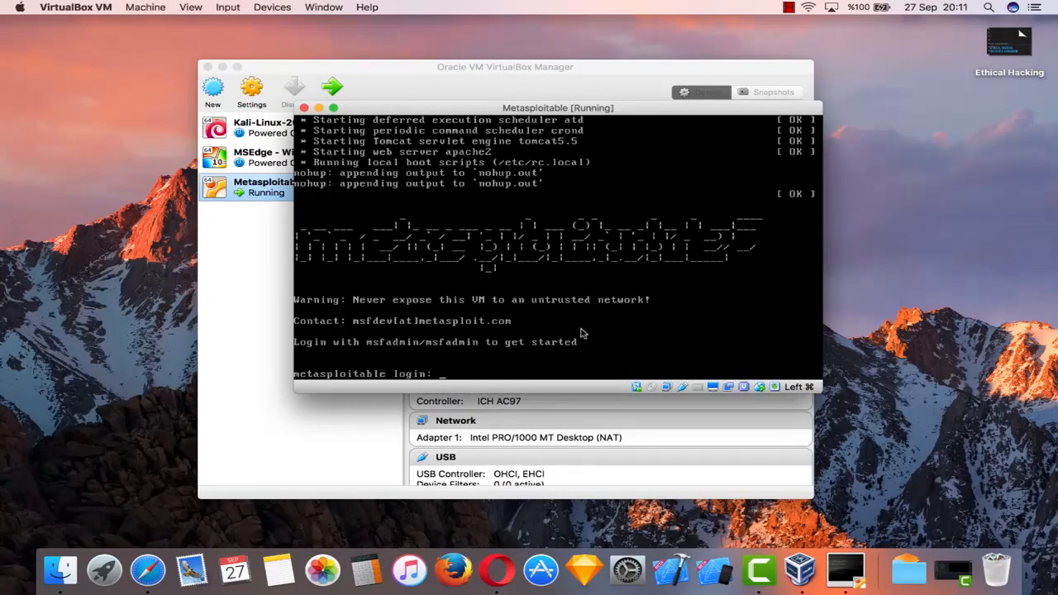
Step: Log in at the Metasploitable console with the default account's username and password
{"action": "type", "text": "msfadmin"}
{"action": "key", "text": "Return"}
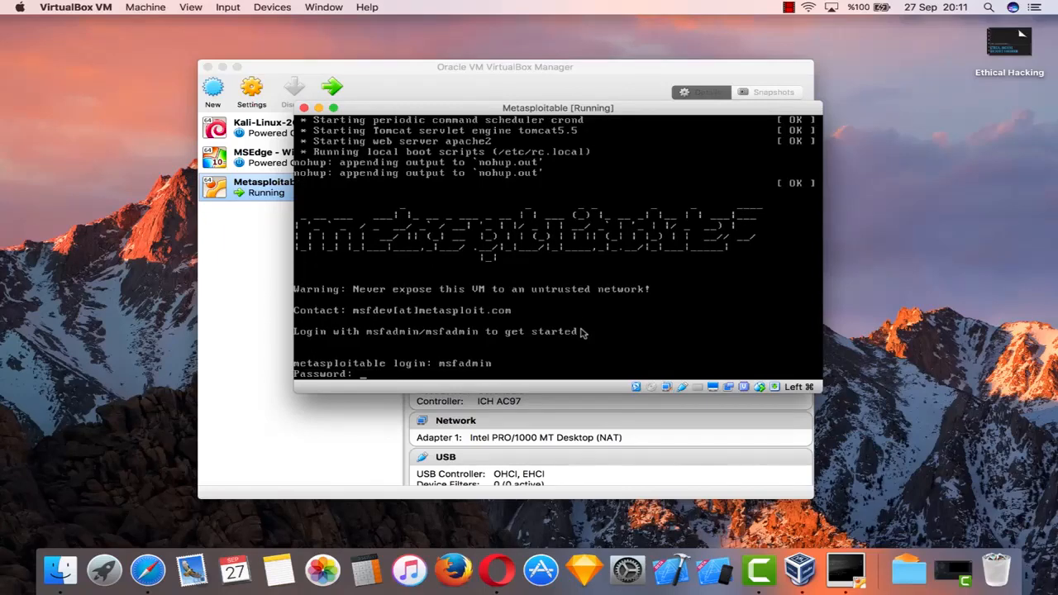
{"action": "key", "text": "Return"}
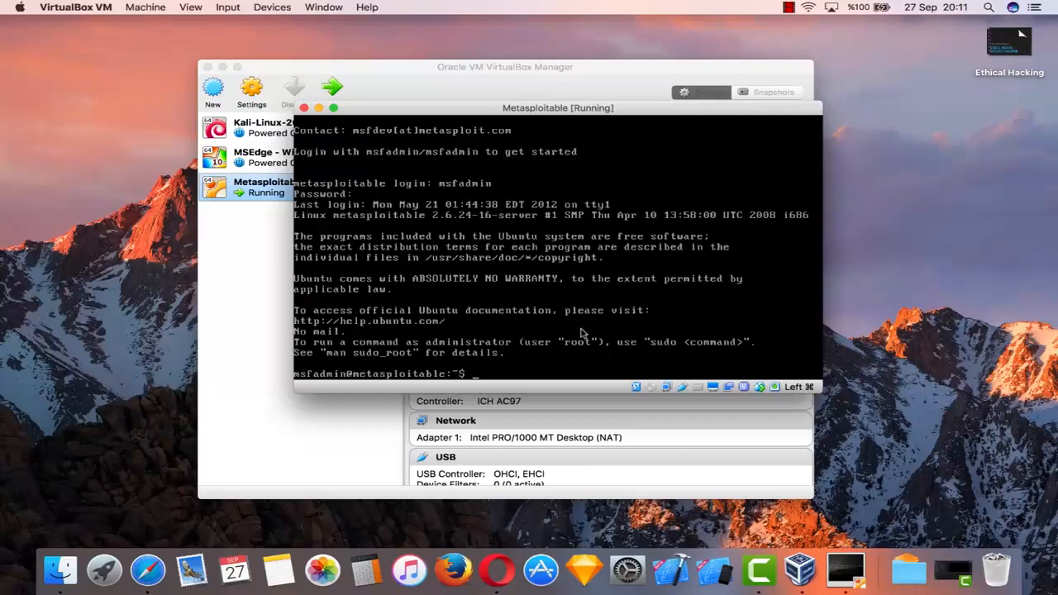
Step: Move the Metasploitable console window aside, list the home directory's contents with ls, and print the working directory with pwd
{"action": "left_click_drag", "start_coordinate": [548, 112], "coordinate": [715, 122]}
{"action": "type", "text": "ls"}
{"action": "key", "text": "Return"}
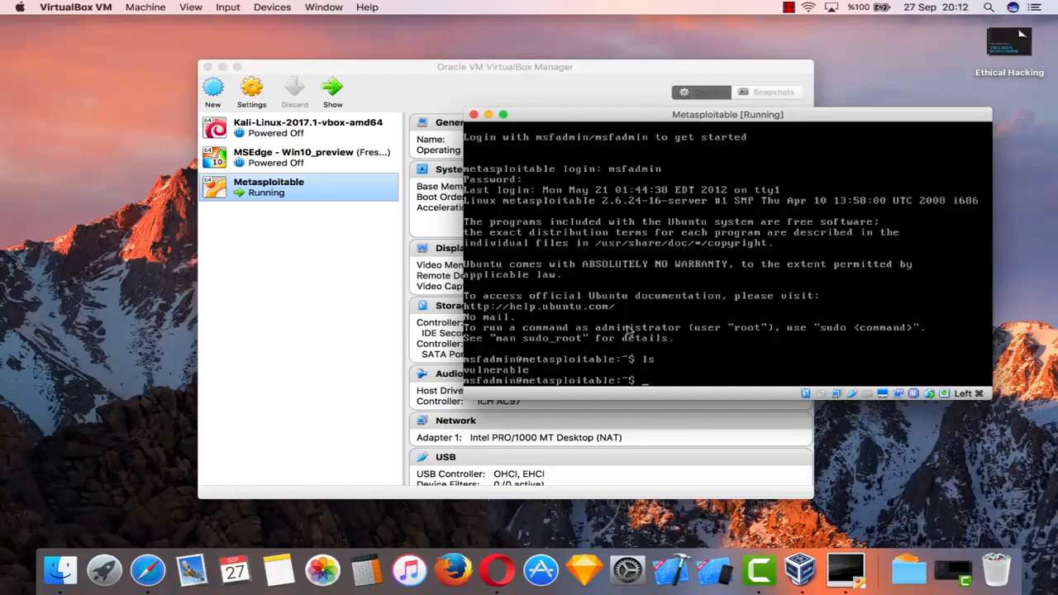
{"action": "type", "text": "pwd"}
{"action": "key", "text": "Return"}
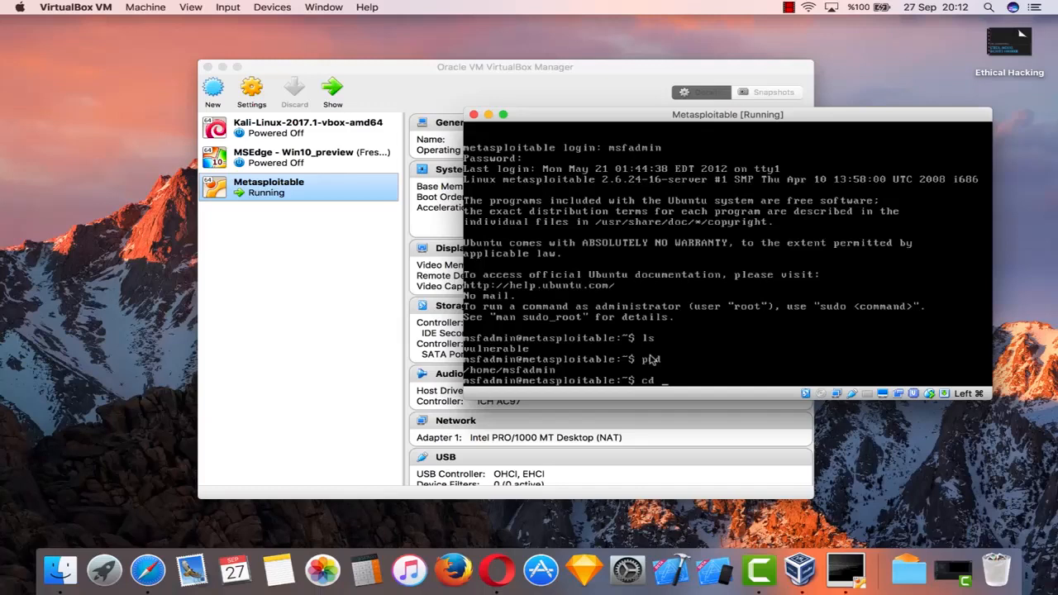
Step: Change into the vulnerable directory and list its contents
{"action": "type", "text": "cd vul"}
{"action": "key", "text": "Tab"}
{"action": "key", "text": "Return"}
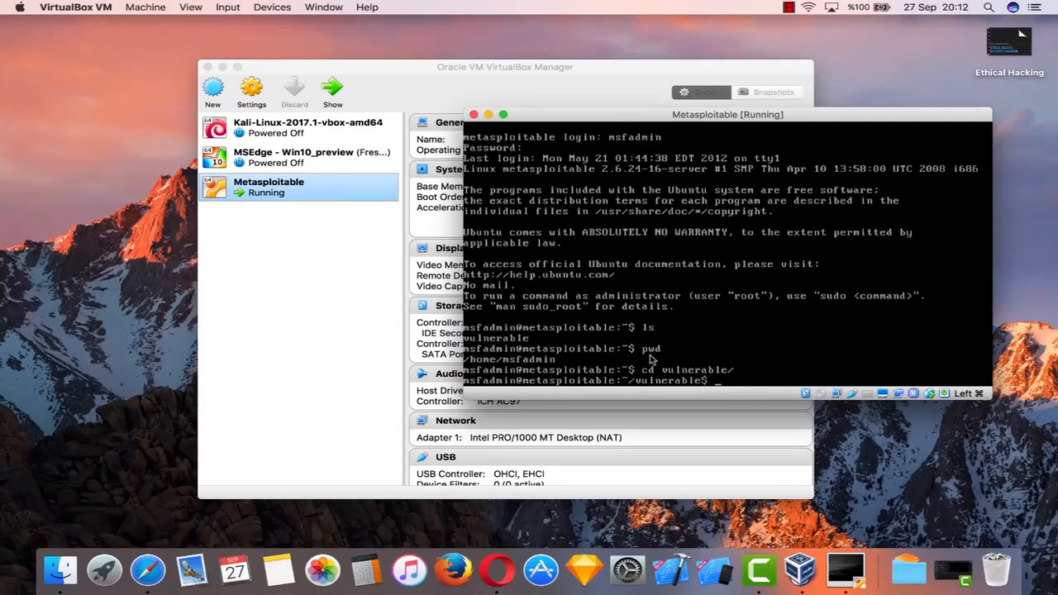
{"action": "type", "text": "ls"}
{"action": "key", "text": "Return"}
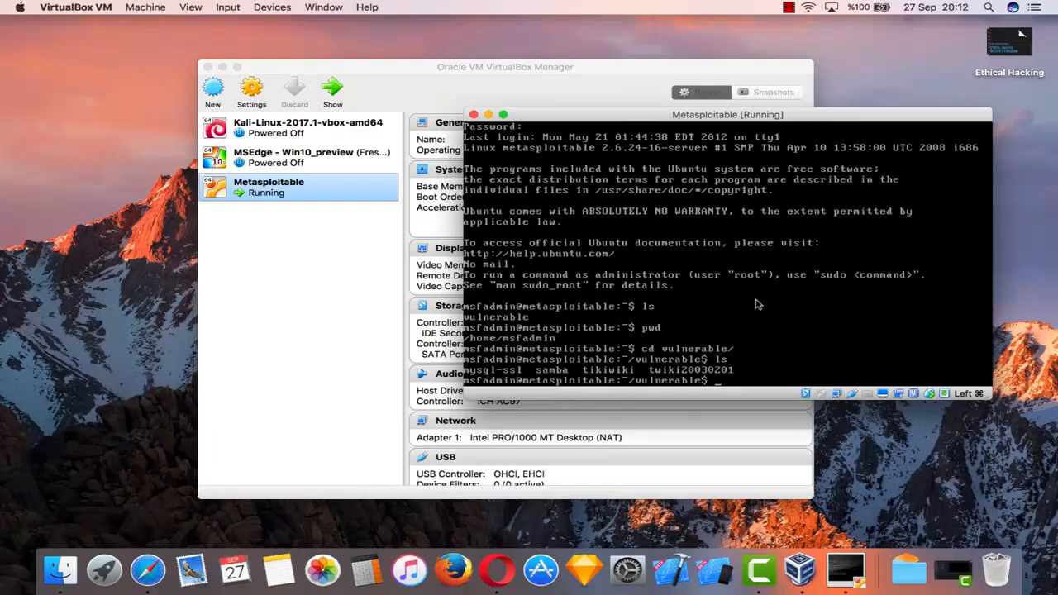
Step: Return to the parent directory and display the machine's network interface configuration with ifconfig
{"action": "type", "text": "cd .."}
{"action": "key", "text": "Return"}
{"action": "type", "text": "ifconfig"}
{"action": "key", "text": "Return"}
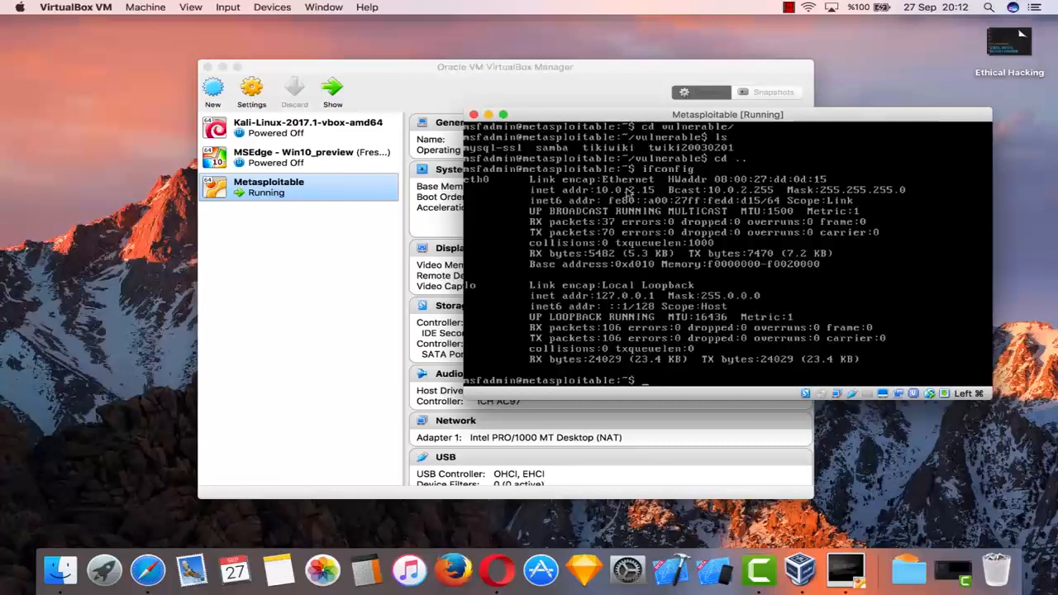
Step: In the Metasploitable machine's network settings, attach Adapter 1 to the NAT Network named NatNetwork and save the settings
{"action": "left_click", "coordinate": [522, 69]}
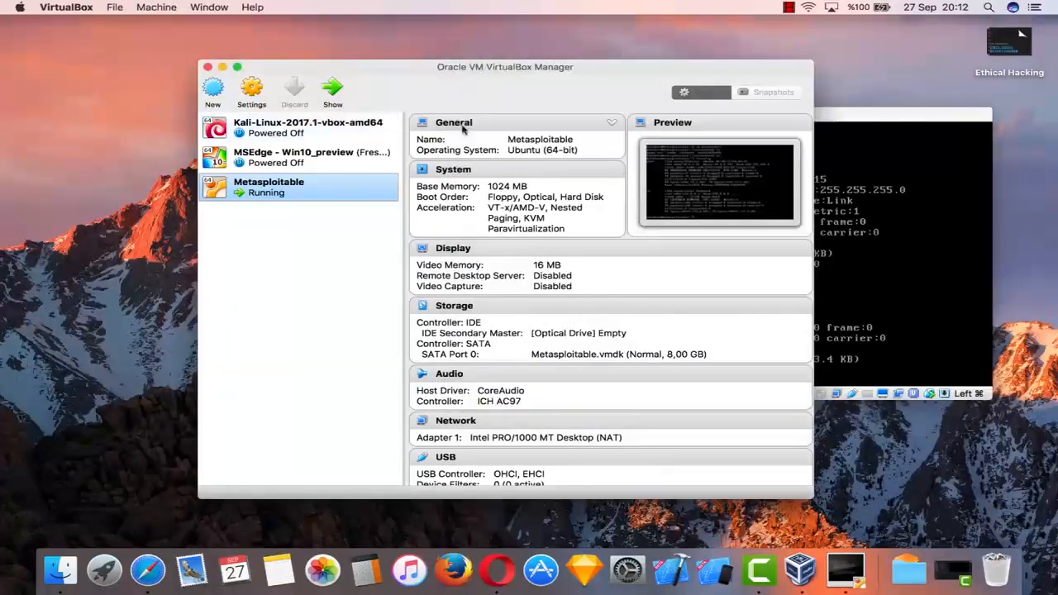
{"action": "left_click", "coordinate": [253, 87]}
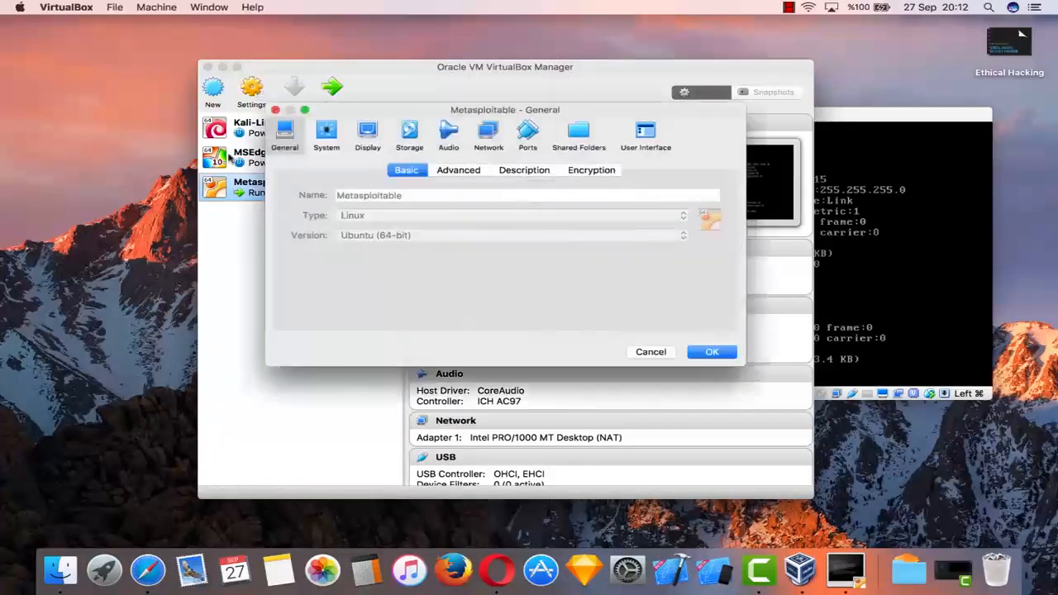
{"action": "left_click", "coordinate": [488, 132]}
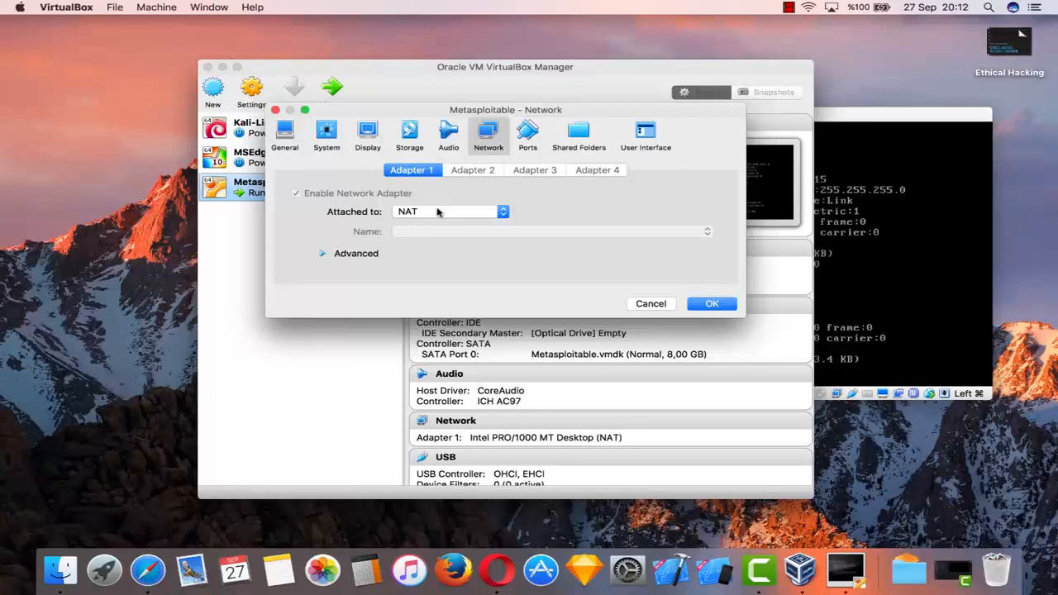
{"action": "left_click", "coordinate": [434, 213]}
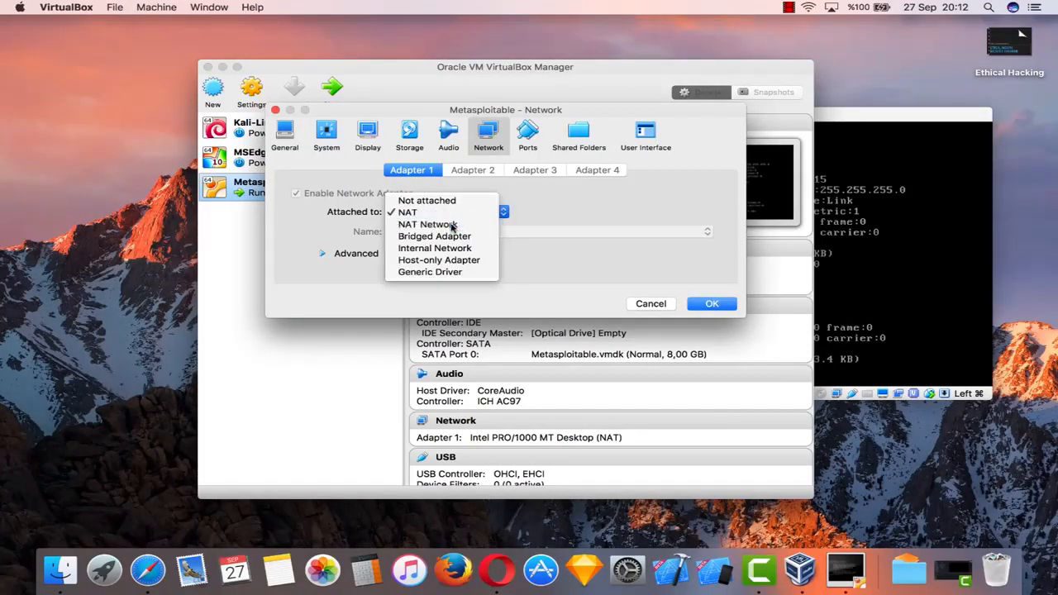
{"action": "left_click", "coordinate": [452, 225]}
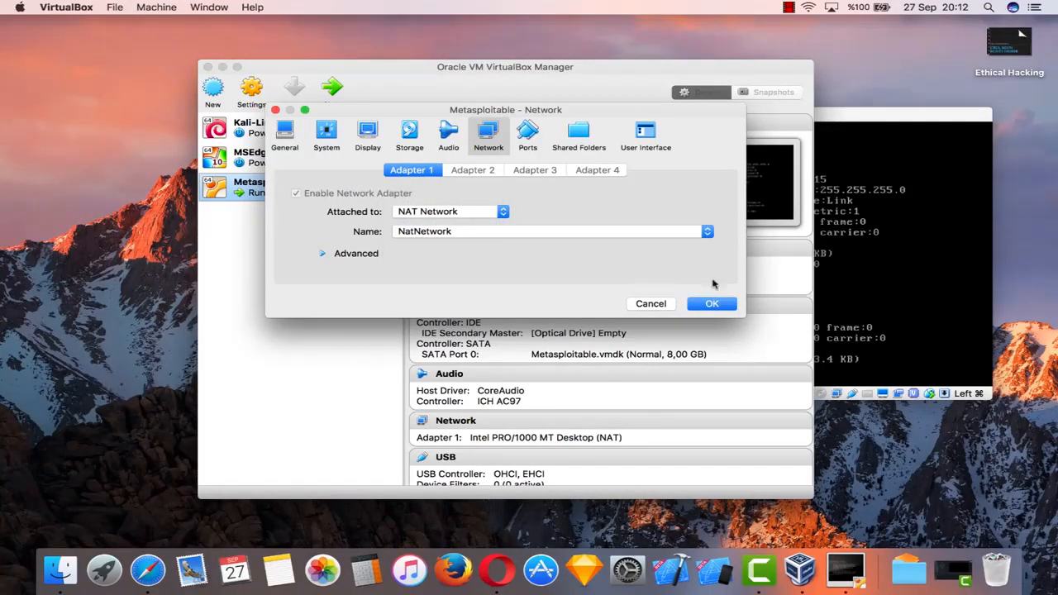
{"action": "left_click", "coordinate": [718, 304]}
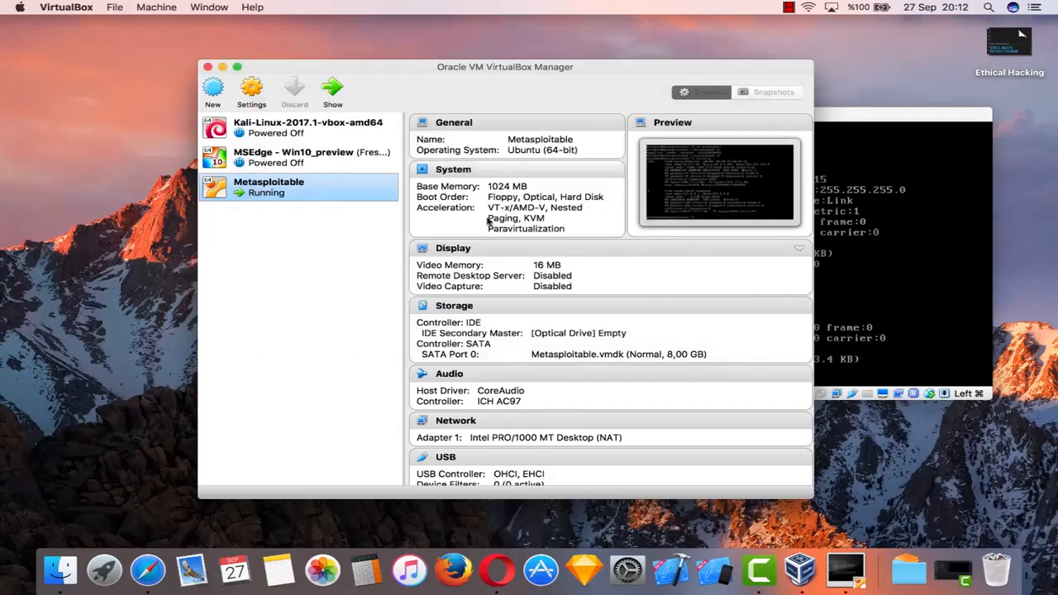
Step: Reboot Metasploitable from its console with root privileges using sudo reboot, entering the account password
{"action": "left_click", "coordinate": [854, 271]}
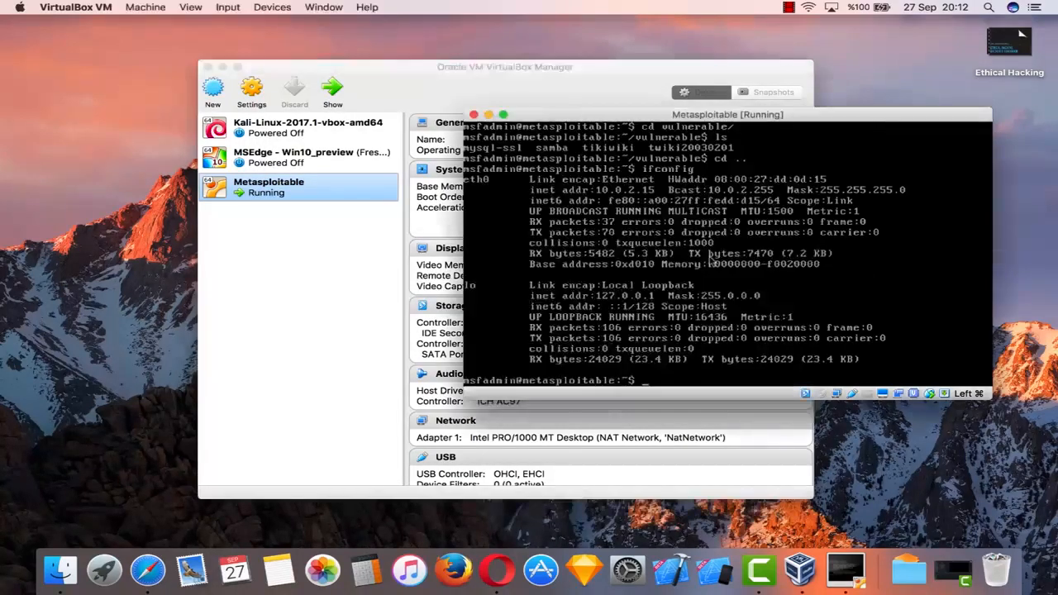
{"action": "type", "text": "reboot"}
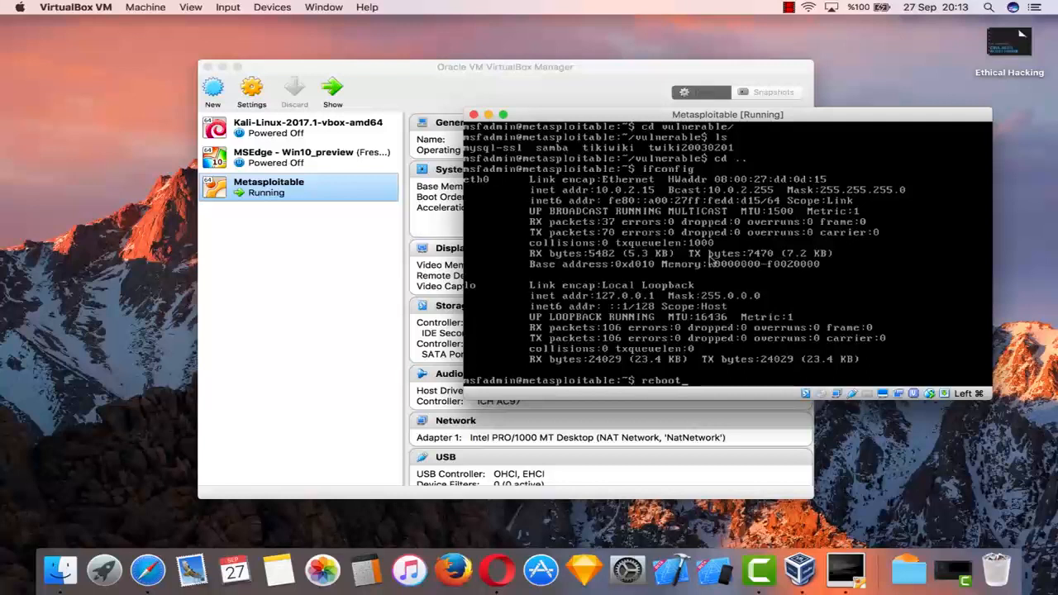
{"action": "key", "text": "Return"}
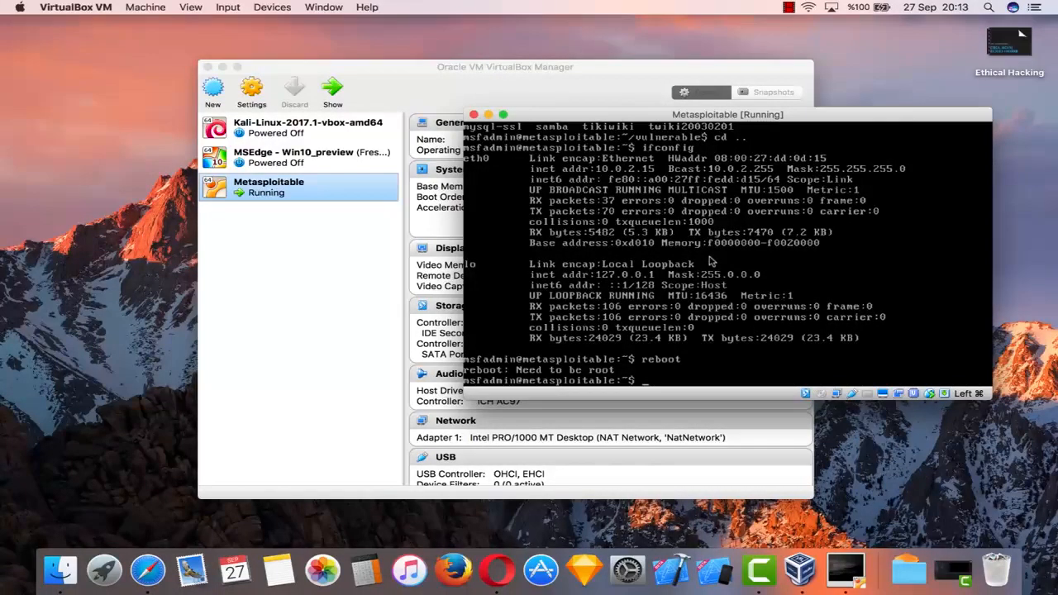
{"action": "type", "text": "sudo reboot"}
{"action": "key", "text": "Return"}
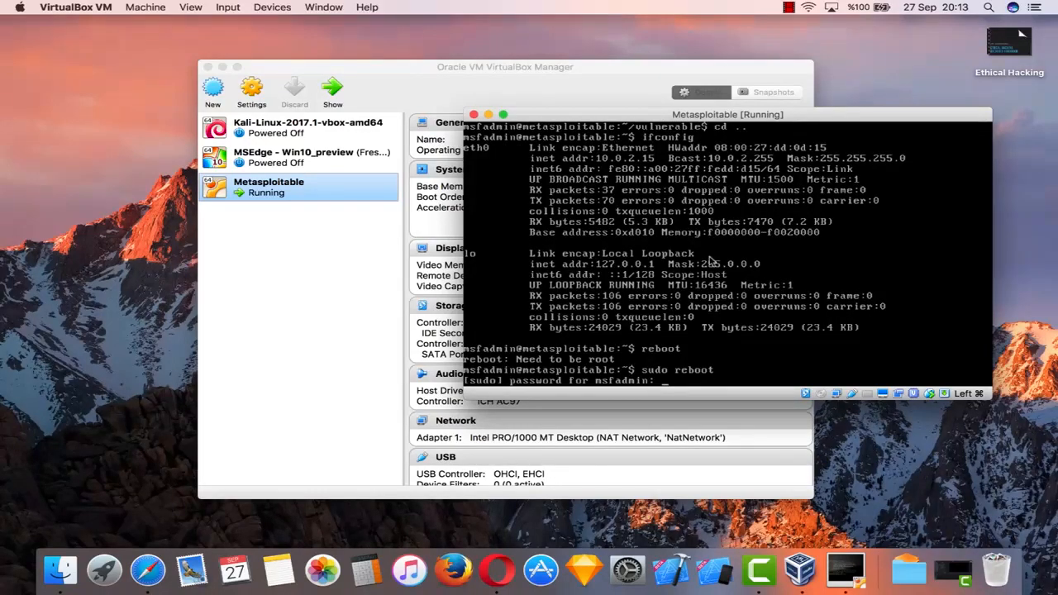
{"action": "key", "text": "Return"}
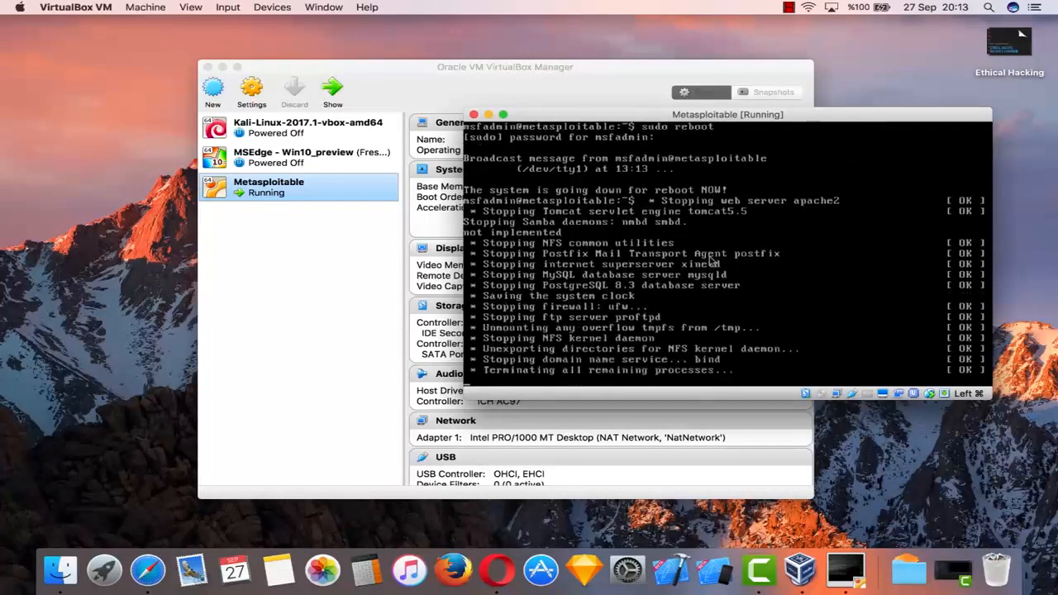
Step: Bring the rebooted Metasploitable console back into focus and log in again with the default account's username and password
{"action": "left_click", "coordinate": [901, 459]}
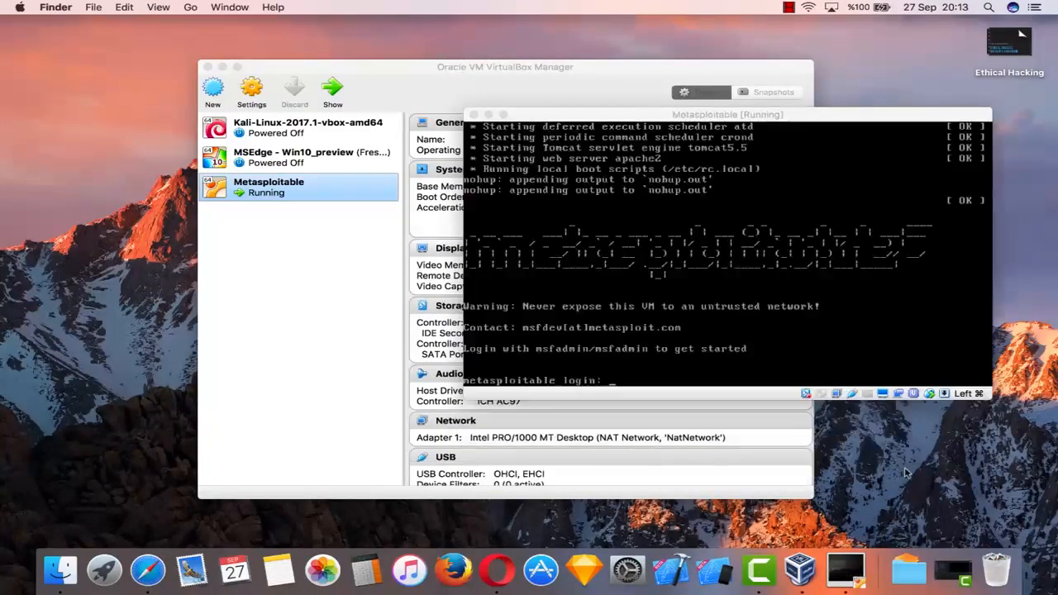
{"action": "left_click", "coordinate": [819, 371]}
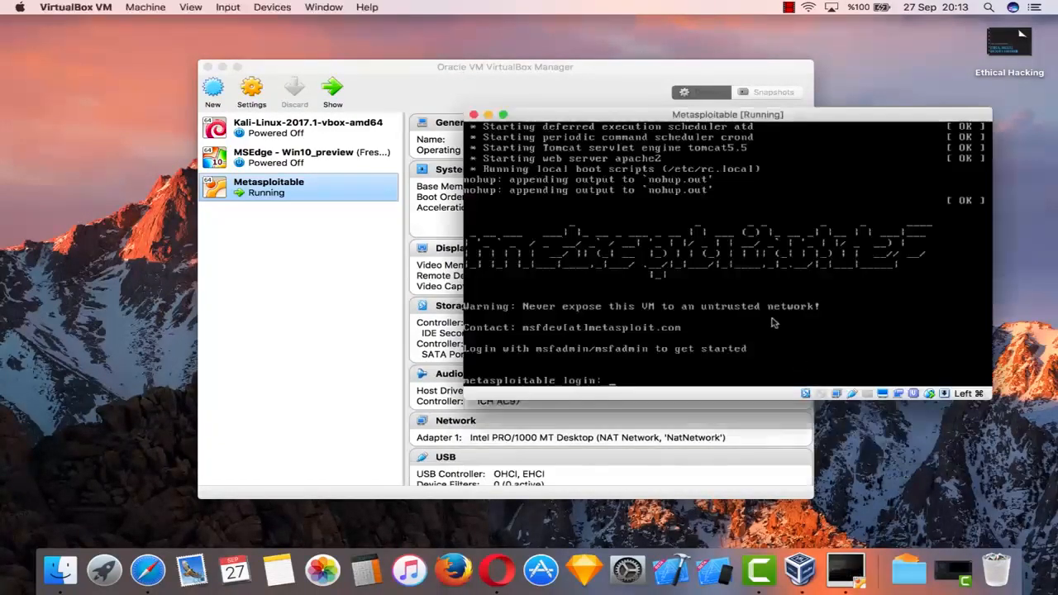
{"action": "type", "text": "msfadmin"}
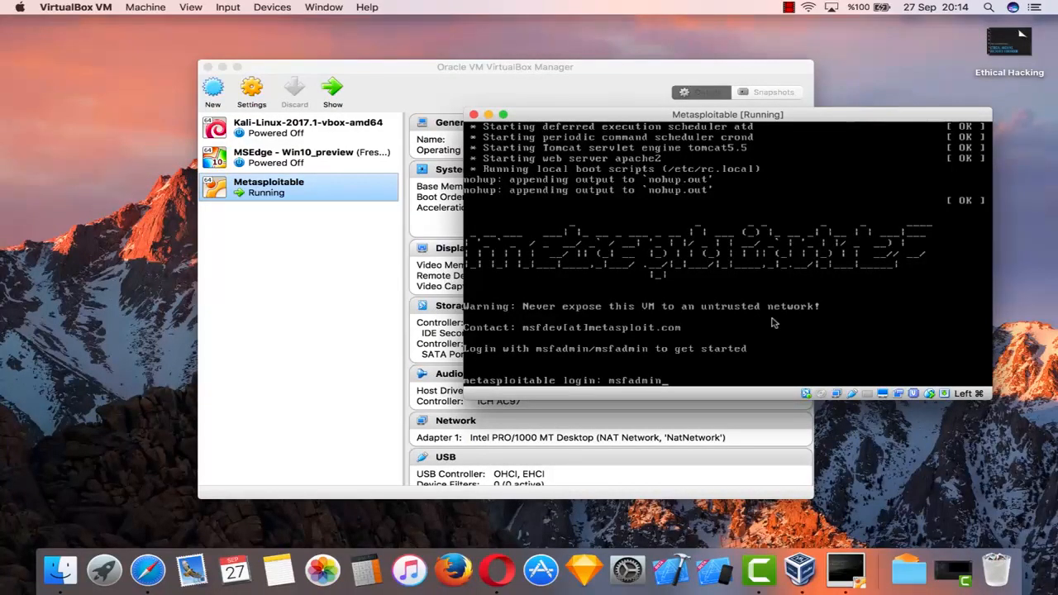
{"action": "key", "text": "Return"}
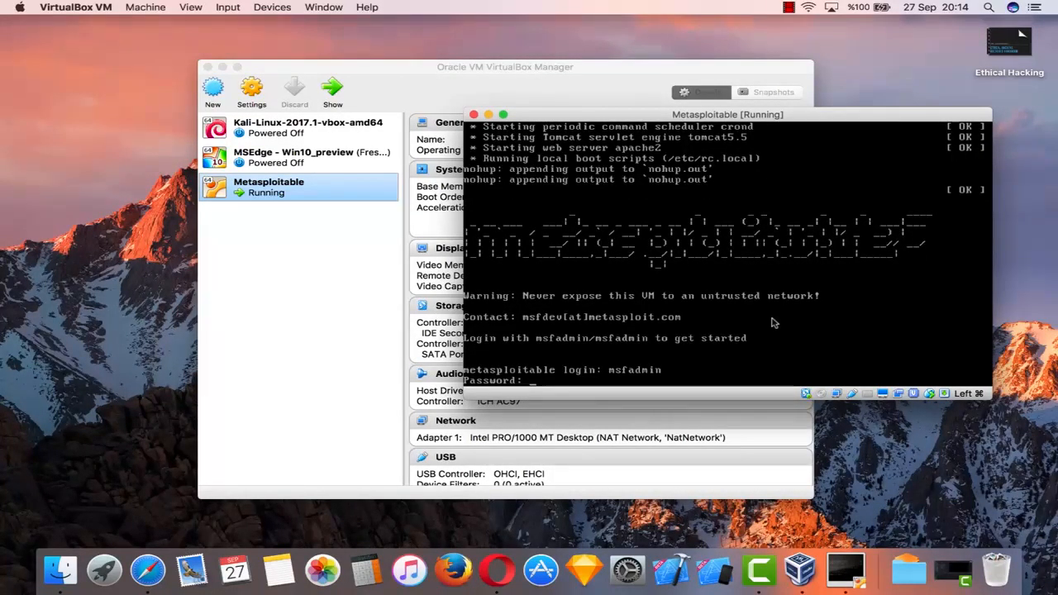
{"action": "key", "text": "Return"}
Step: Run ifconfig to check the network address on the NAT Network, and reposition the console window over the VirtualBox Manager
{"action": "type", "text": "ifconfig"}
{"action": "key", "text": "Return"}
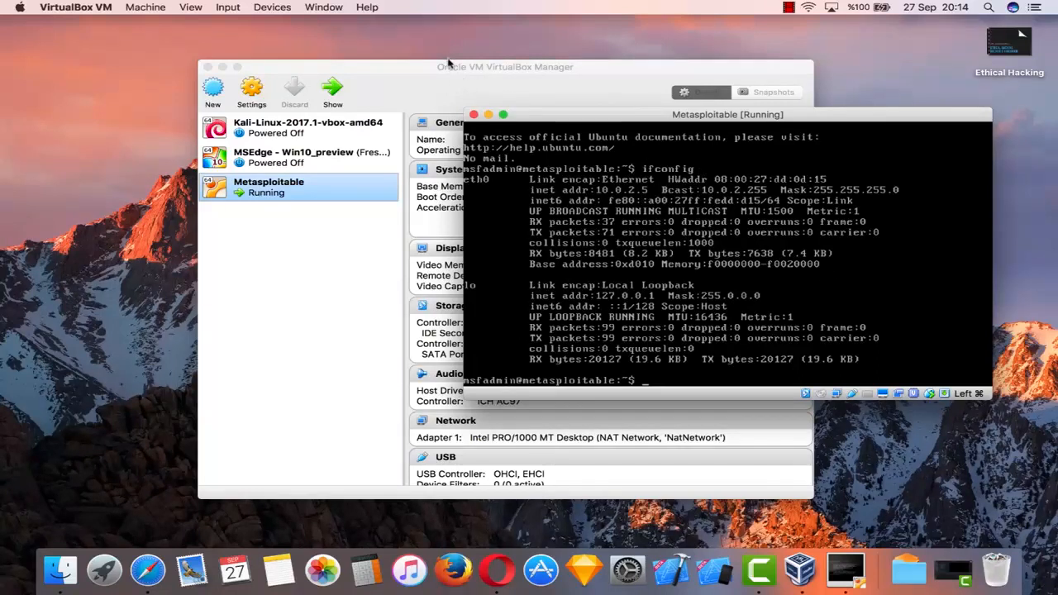
{"action": "left_click_drag", "start_coordinate": [608, 118], "coordinate": [561, 97]}
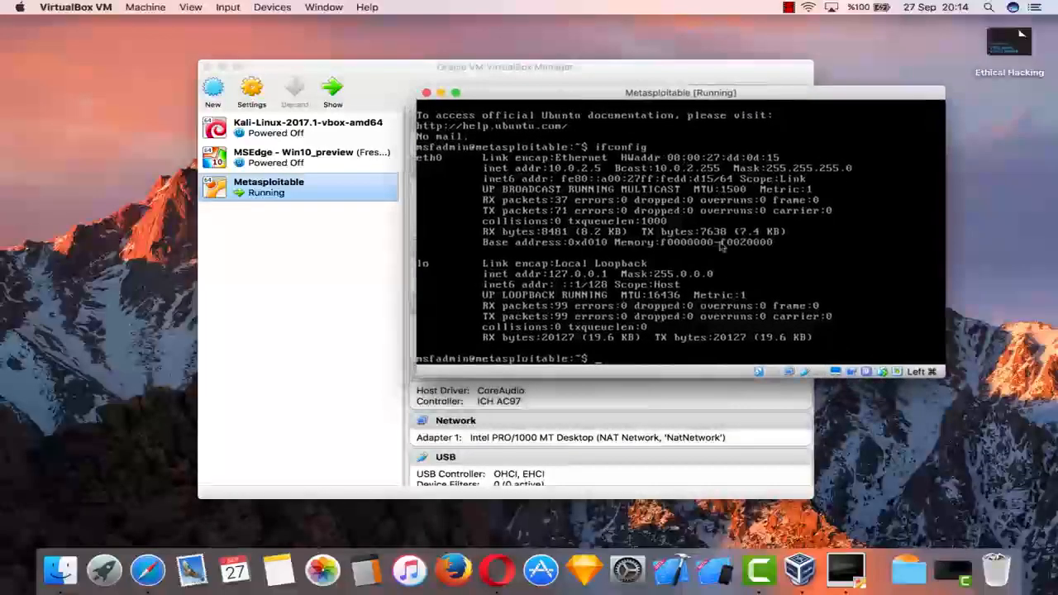
{"action": "left_click_drag", "start_coordinate": [652, 94], "coordinate": [676, 120]}
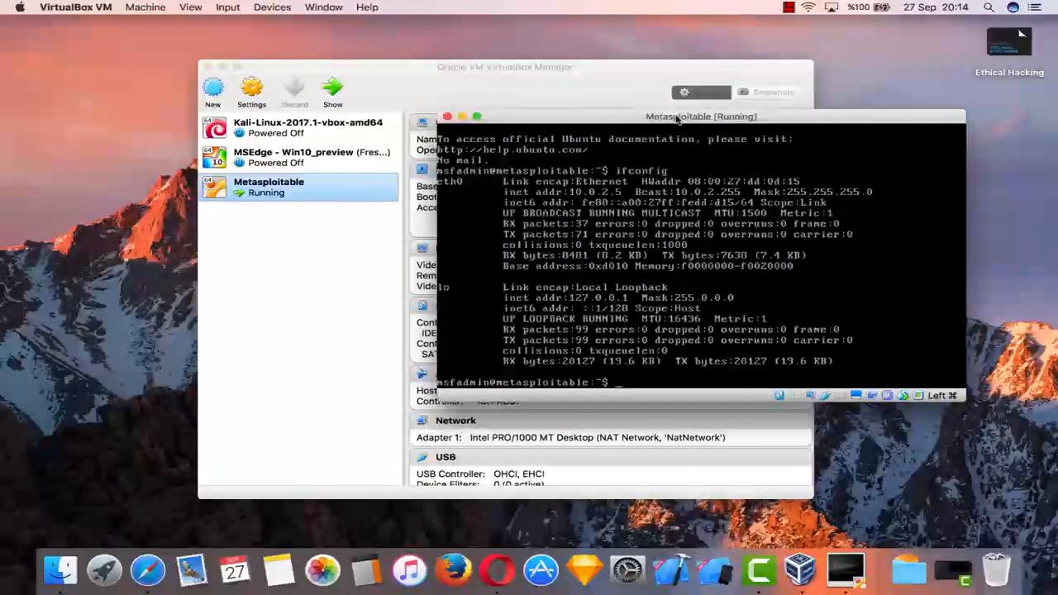